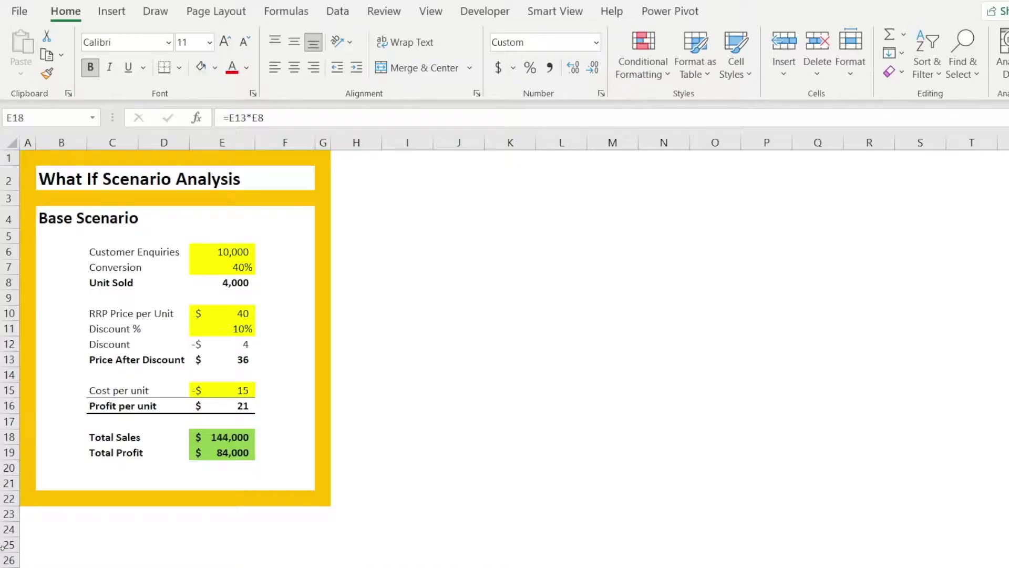
{"action": "left_click", "coordinate": [222, 432]}
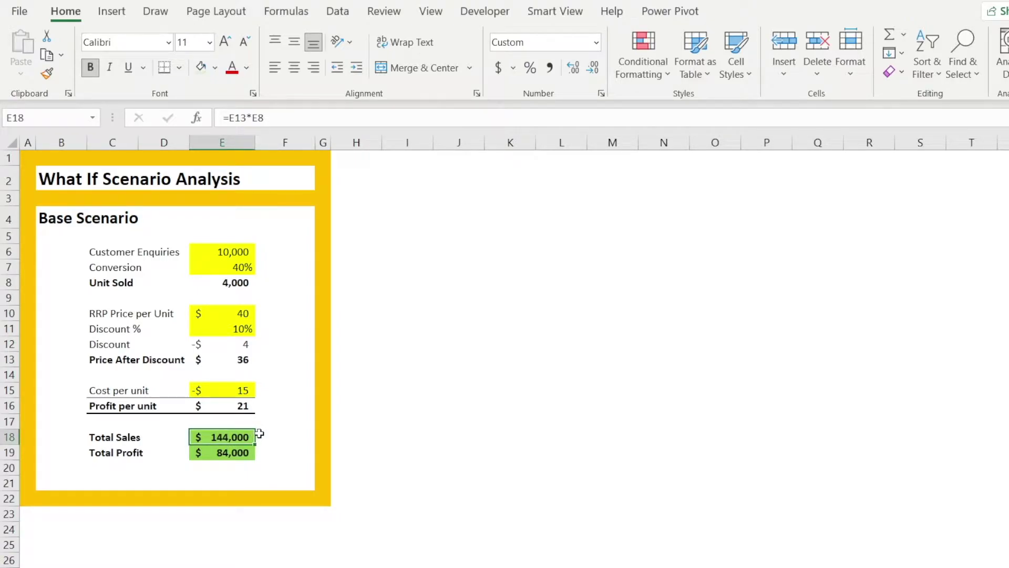
{"action": "left_click", "coordinate": [244, 452]}
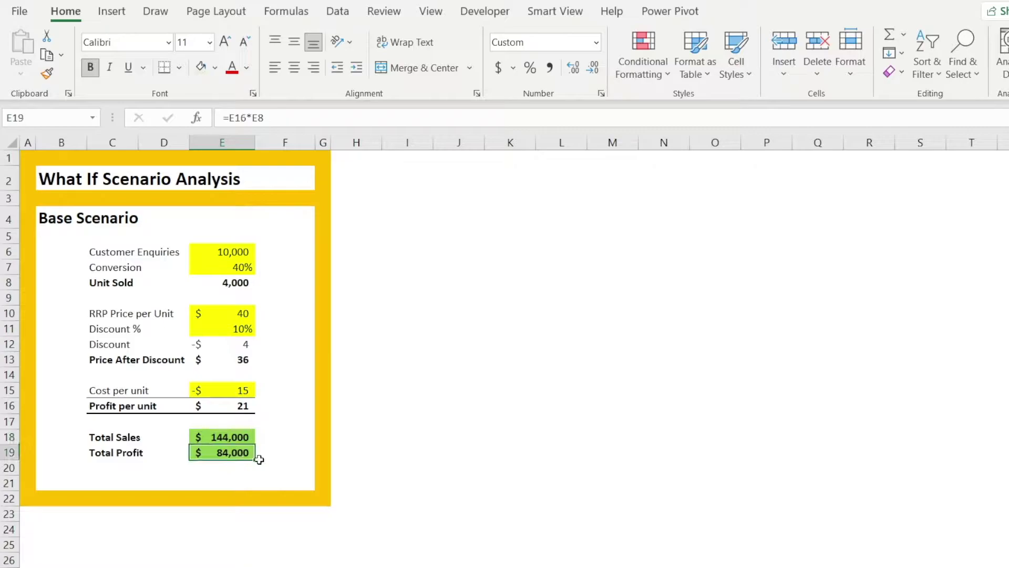
{"action": "left_click", "coordinate": [254, 435]}
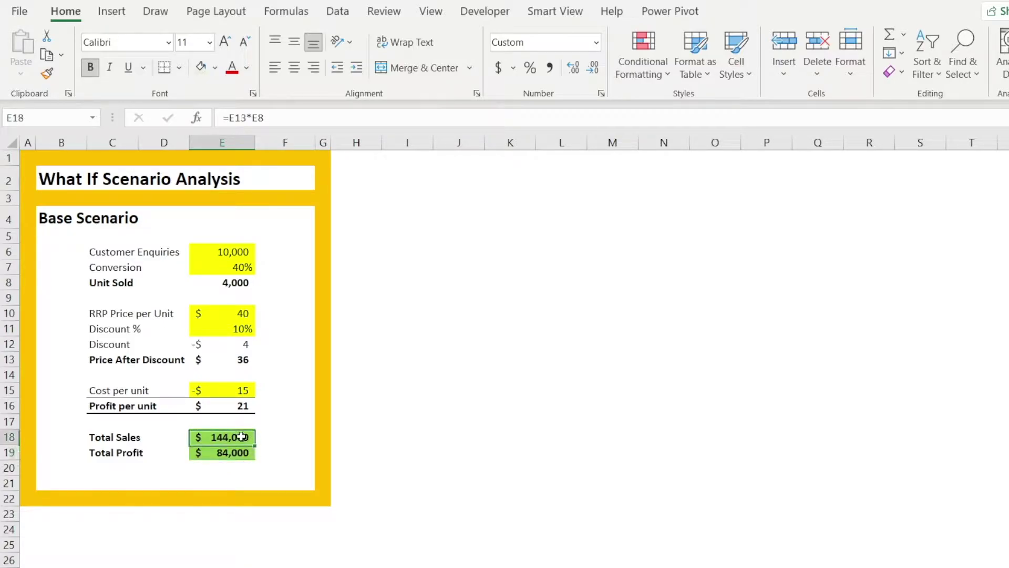
{"action": "key", "text": "F2"}
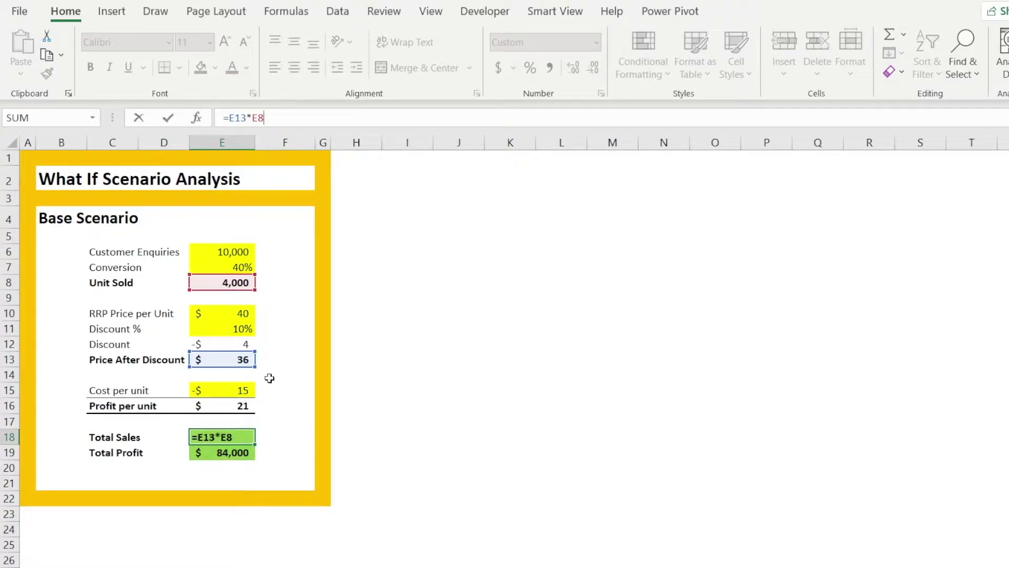
{"action": "key", "text": "Escape"}
{"action": "left_click", "coordinate": [234, 457]}
{"action": "key", "text": "F2"}
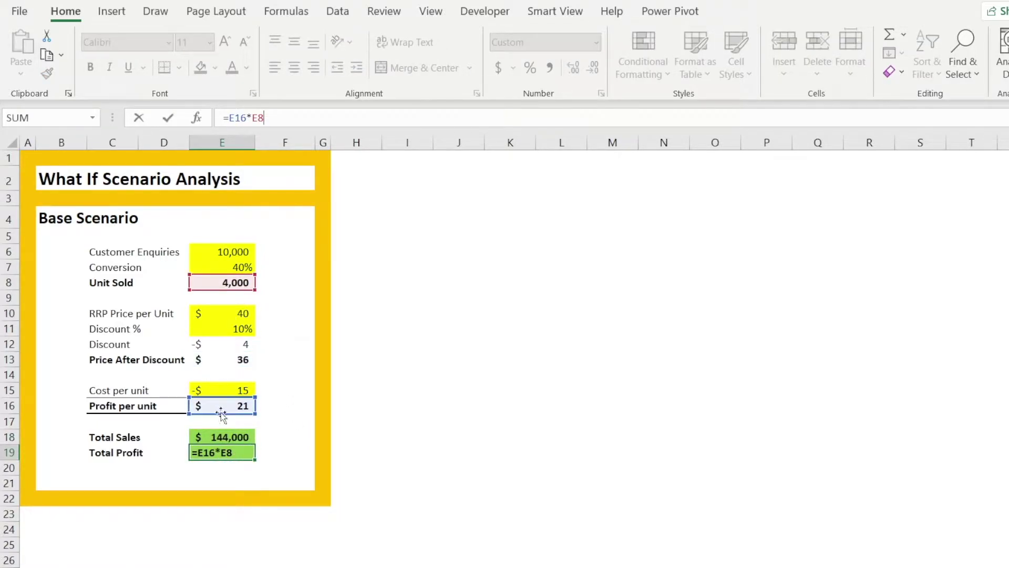
{"action": "key", "text": "Escape"}
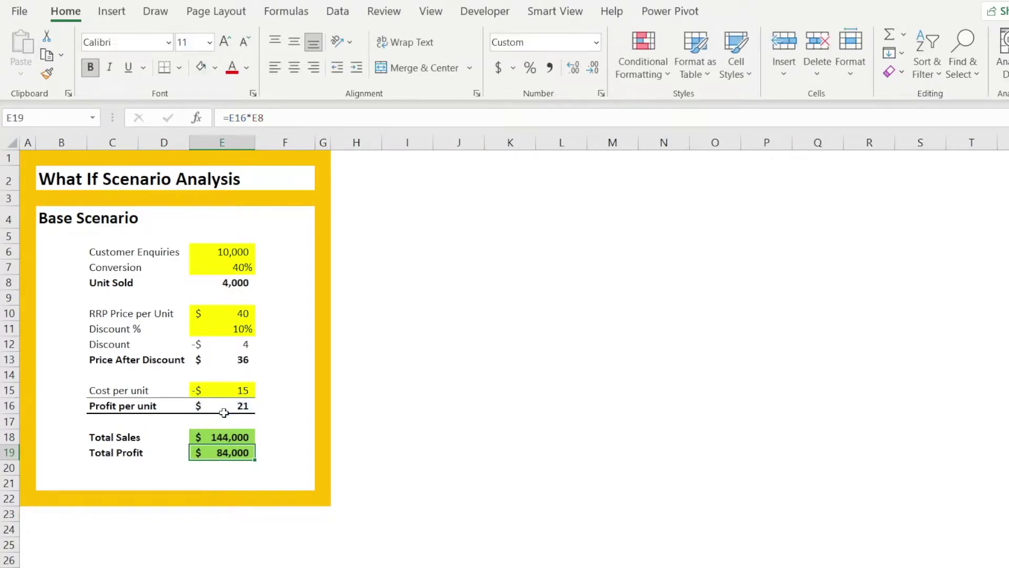
{"action": "double_click", "coordinate": [225, 407]}
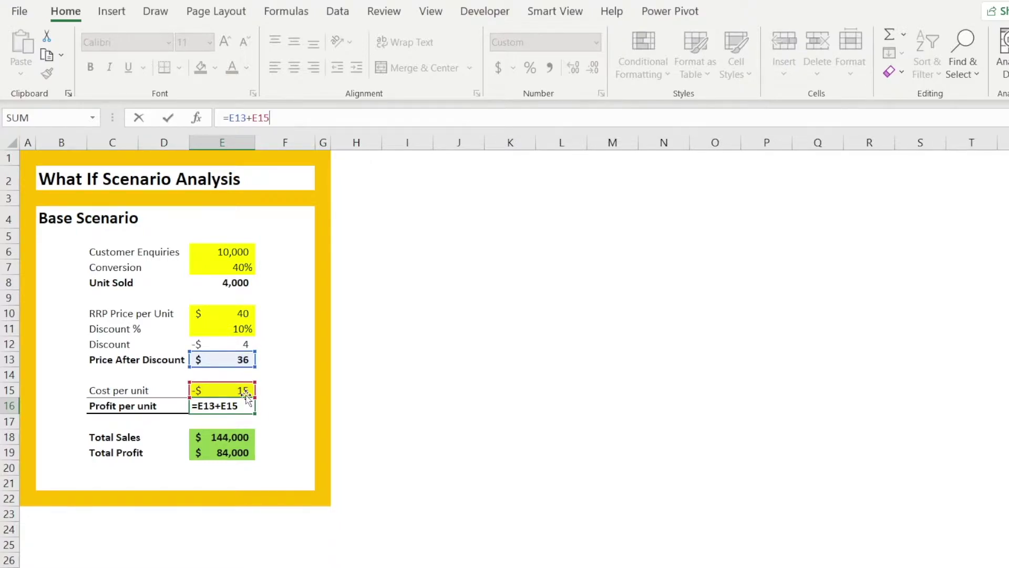
{"action": "key", "text": "ctrl+Return"}
{"action": "left_click", "coordinate": [249, 359]}
{"action": "key", "text": "F2"}
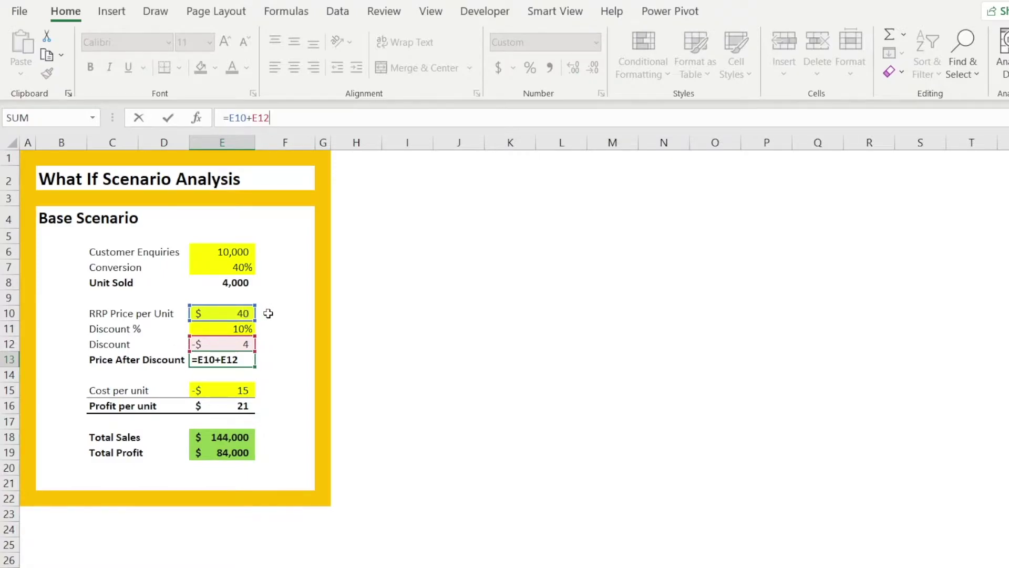
{"action": "key", "text": "ctrl+Return"}
{"action": "left_click", "coordinate": [232, 281]}
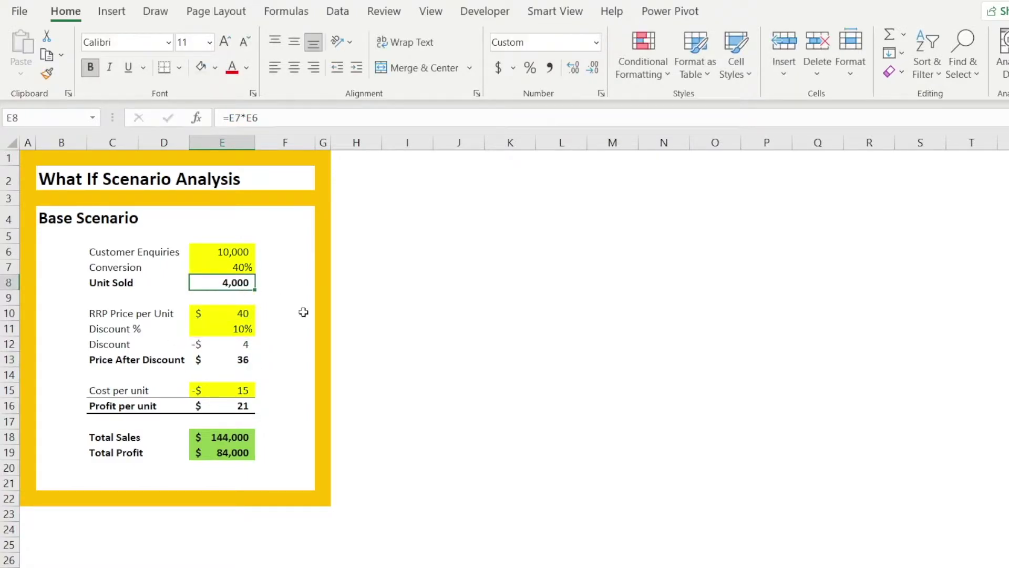
{"action": "key", "text": "F2"}
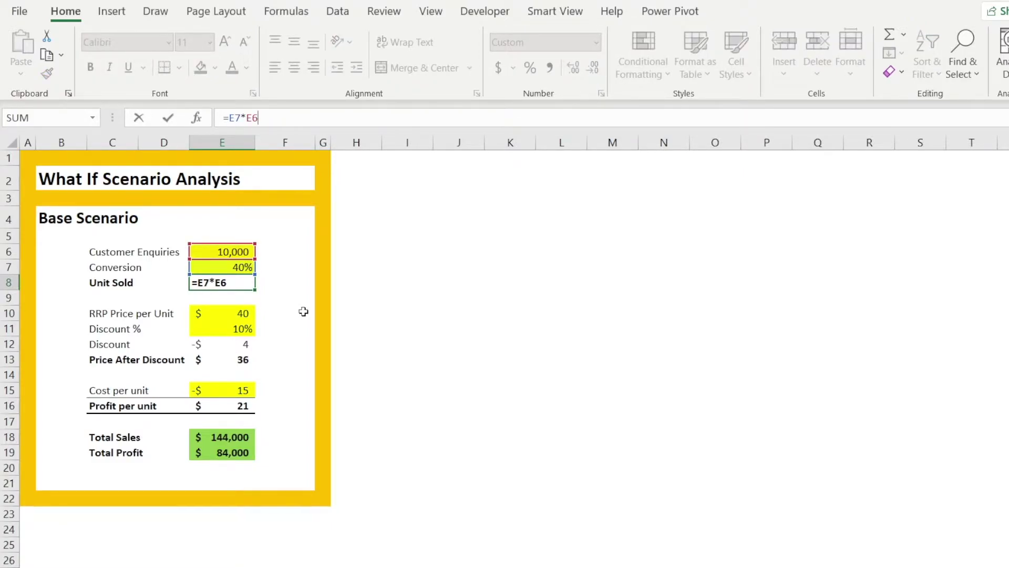
{"action": "key", "text": "ctrl+Return"}
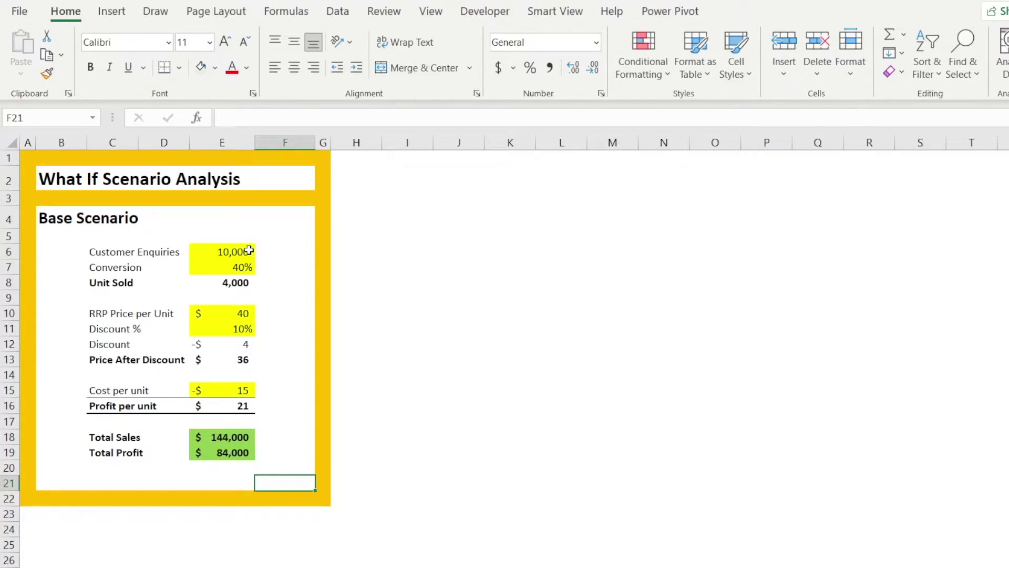
{"action": "left_click", "coordinate": [241, 269]}
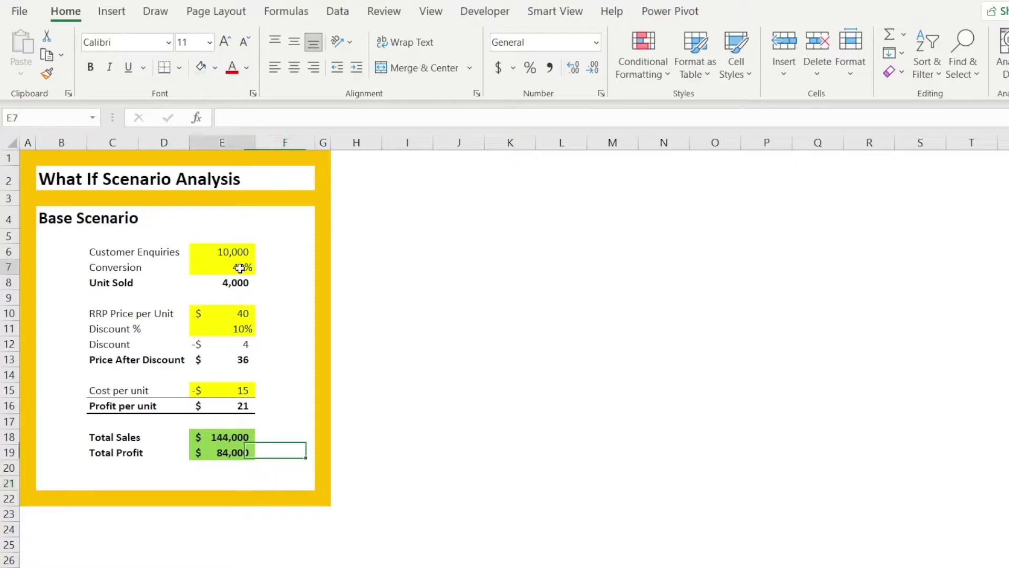
{"action": "left_click", "coordinate": [247, 311]}
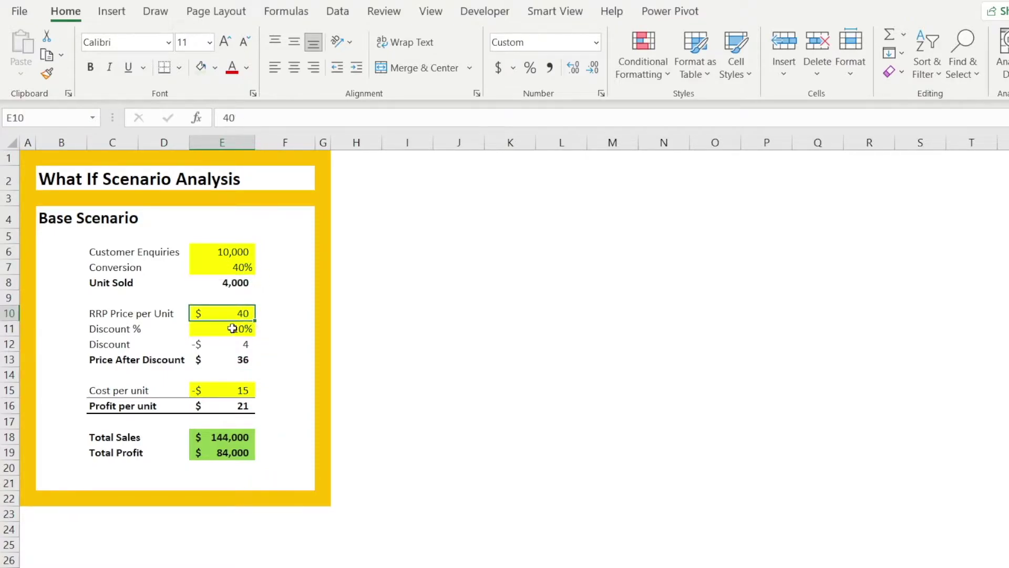
{"action": "left_click", "coordinate": [233, 328]}
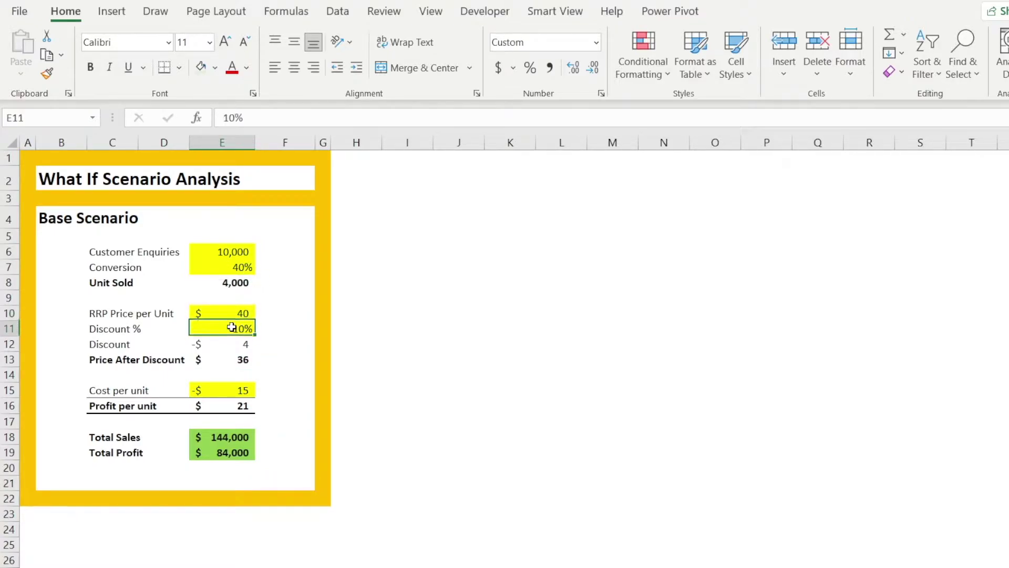
{"action": "left_click", "coordinate": [229, 389]}
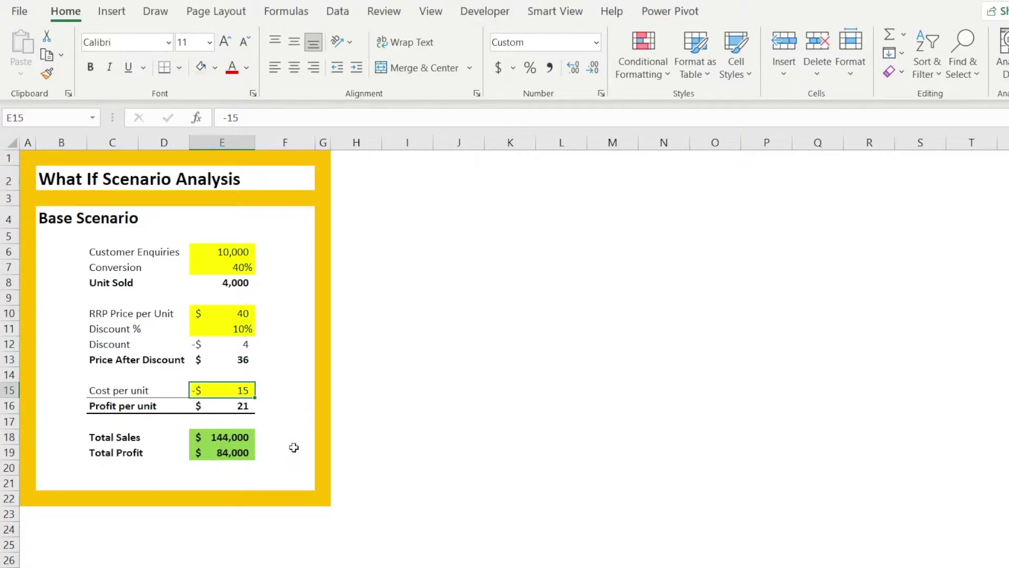
{"action": "left_click", "coordinate": [274, 447]}
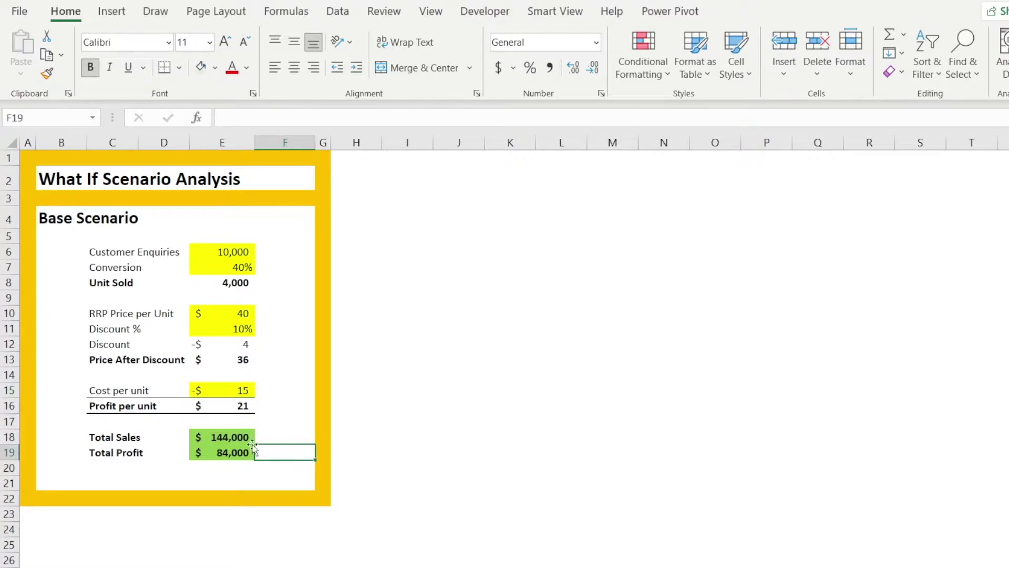
{"action": "left_click", "coordinate": [214, 441]}
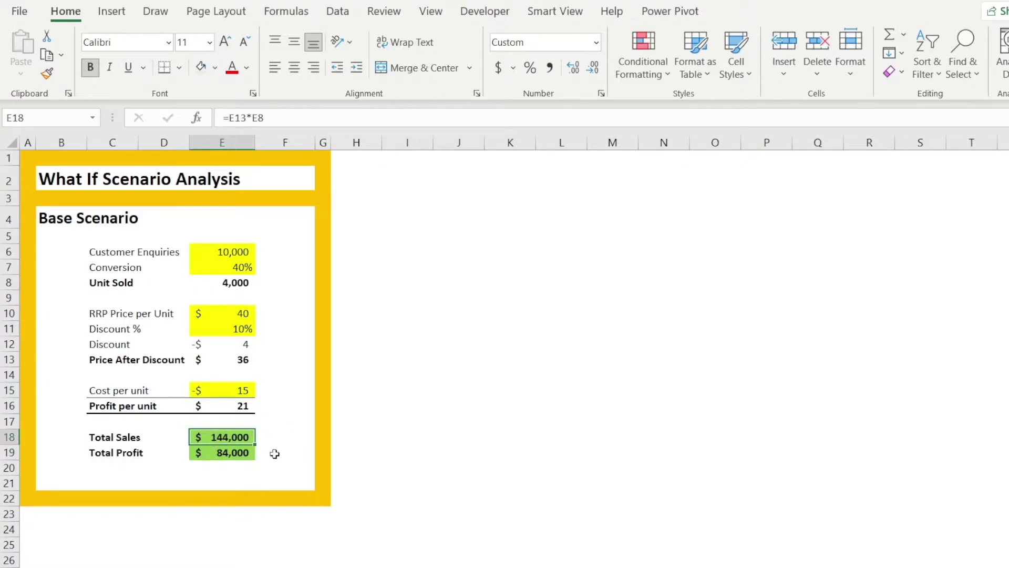
{"action": "left_click", "coordinate": [286, 481]}
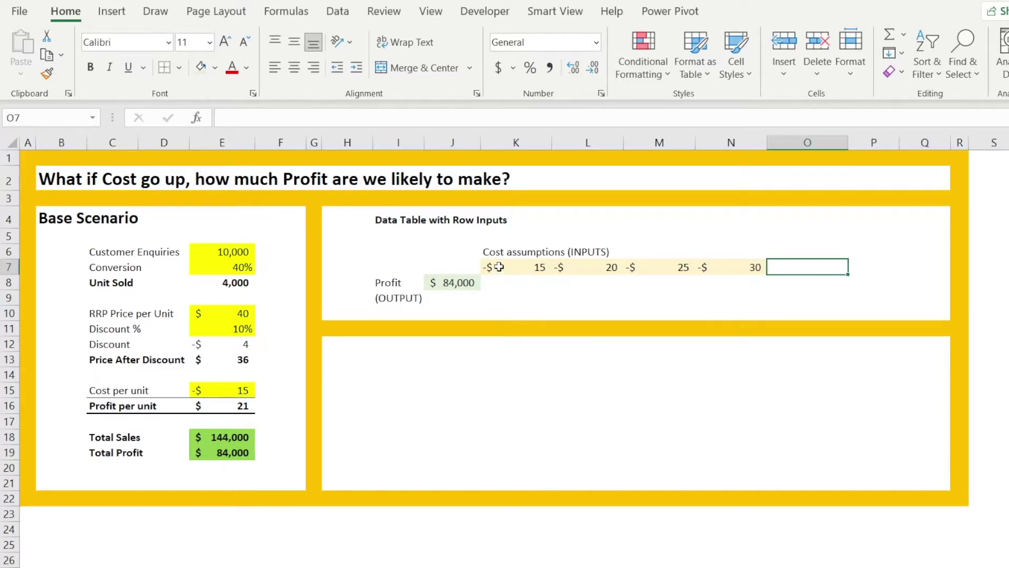
Review the four cost assumptions in K7:N7: -15, -20, -25 and -30
{"action": "left_click_drag", "start_coordinate": [502, 269], "coordinate": [706, 270]}
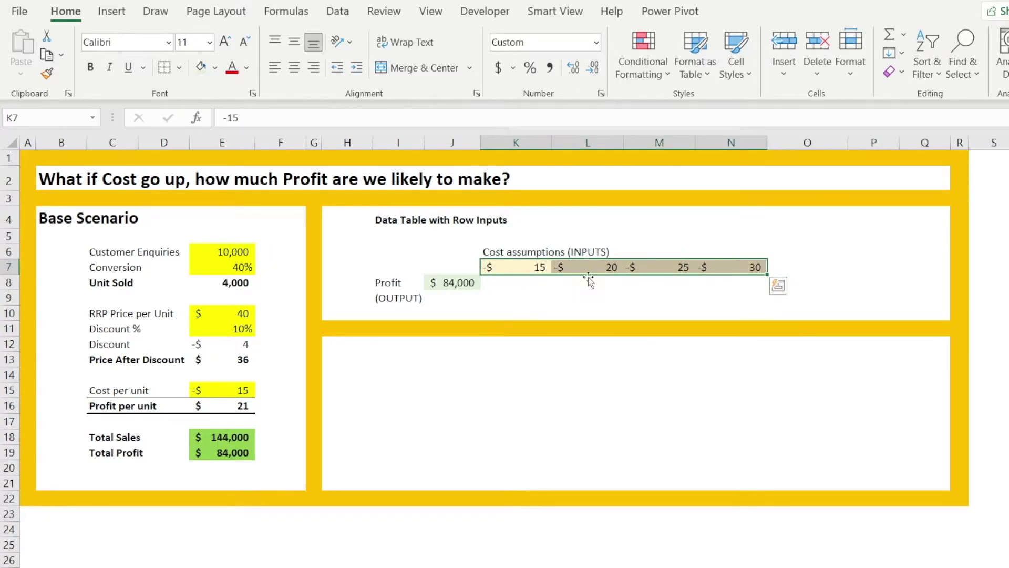
{"action": "left_click", "coordinate": [453, 286]}
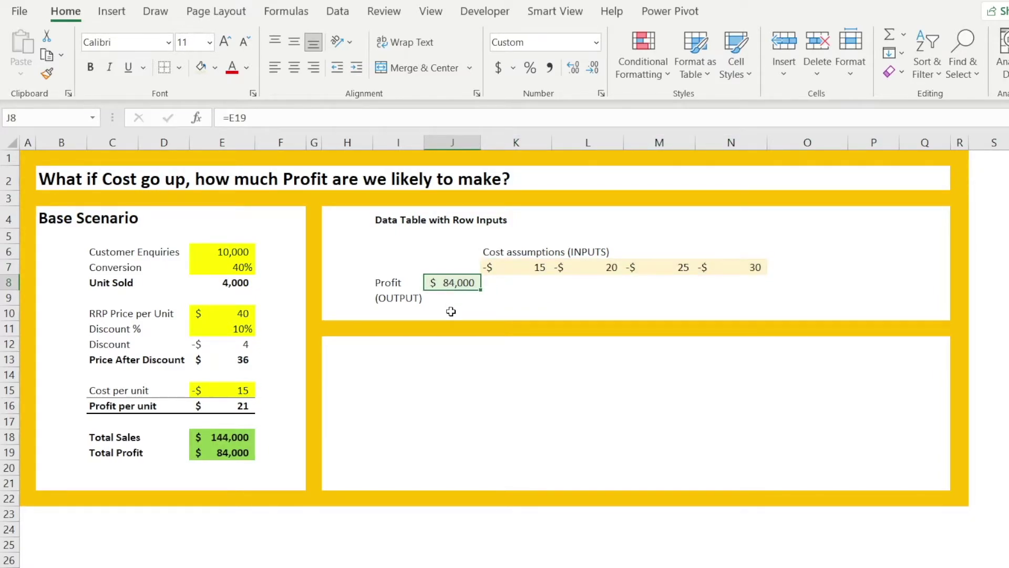
{"action": "left_click_drag", "start_coordinate": [520, 264], "coordinate": [741, 267]}
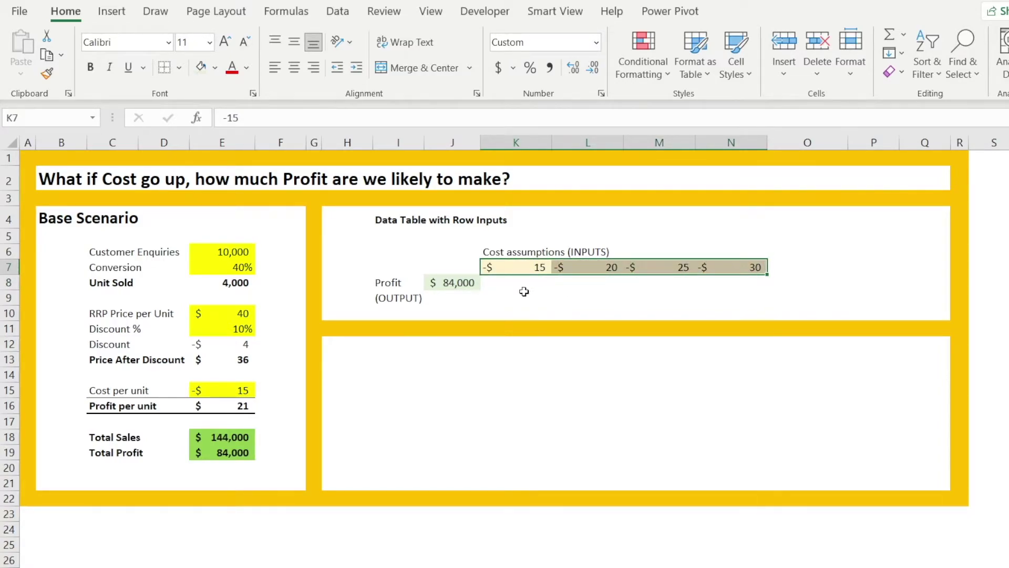
{"action": "left_click", "coordinate": [509, 265]}
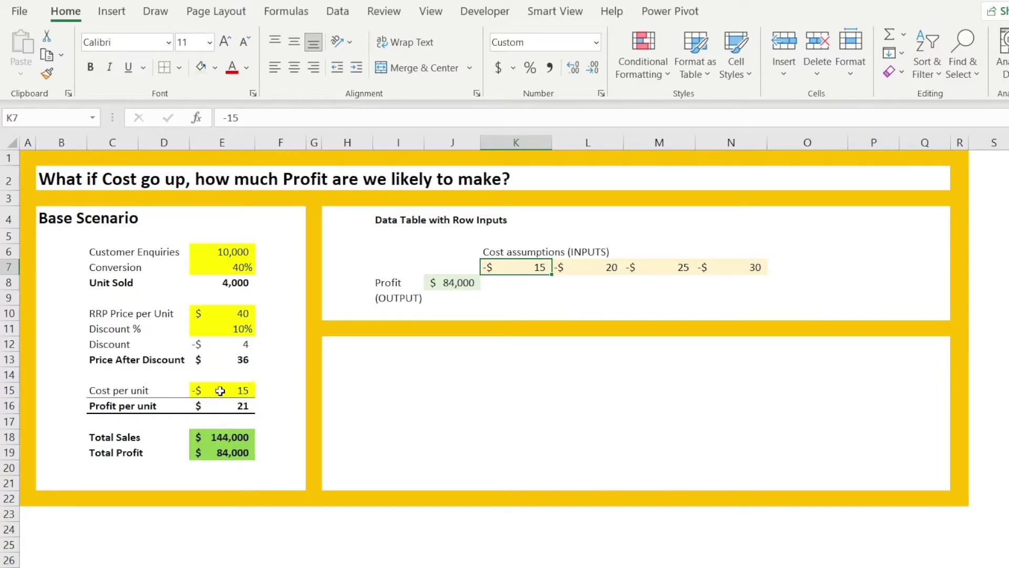
{"action": "left_click", "coordinate": [587, 267]}
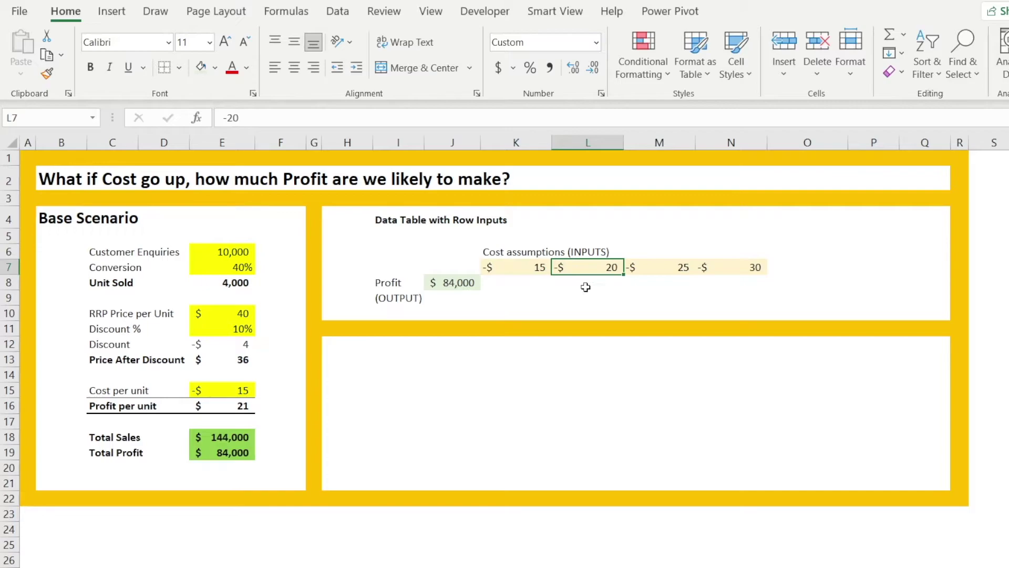
{"action": "left_click", "coordinate": [663, 267]}
{"action": "left_click", "coordinate": [724, 266]}
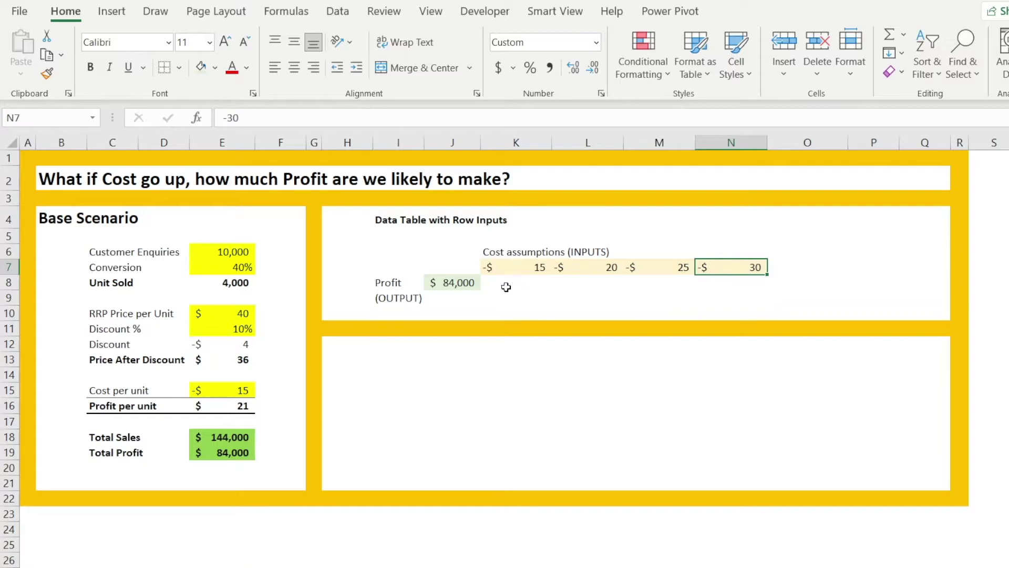
Confirm J8 holds =E19, showing Total Profit of $84,000
{"action": "left_click", "coordinate": [457, 286]}
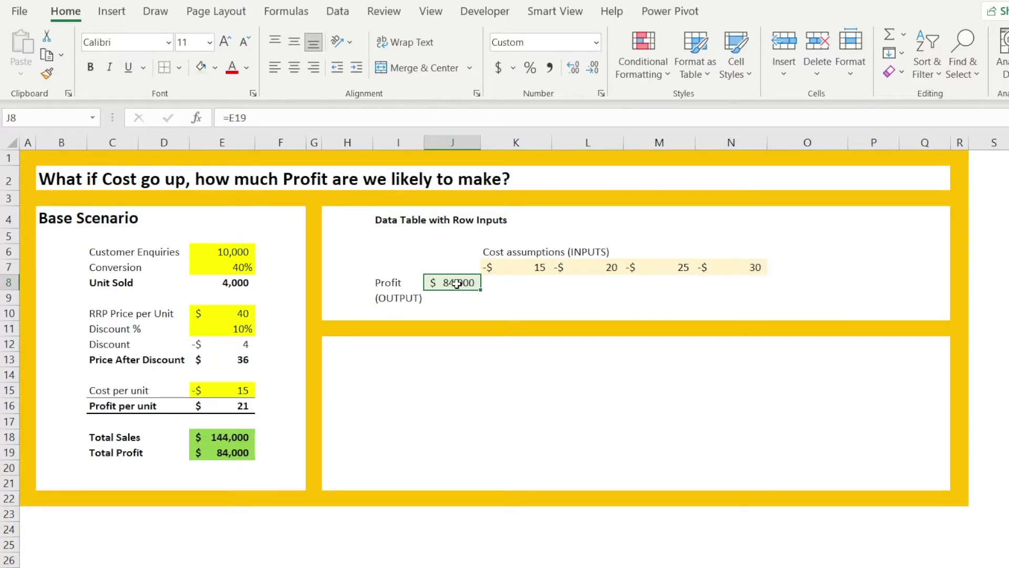
{"action": "double_click", "coordinate": [456, 283]}
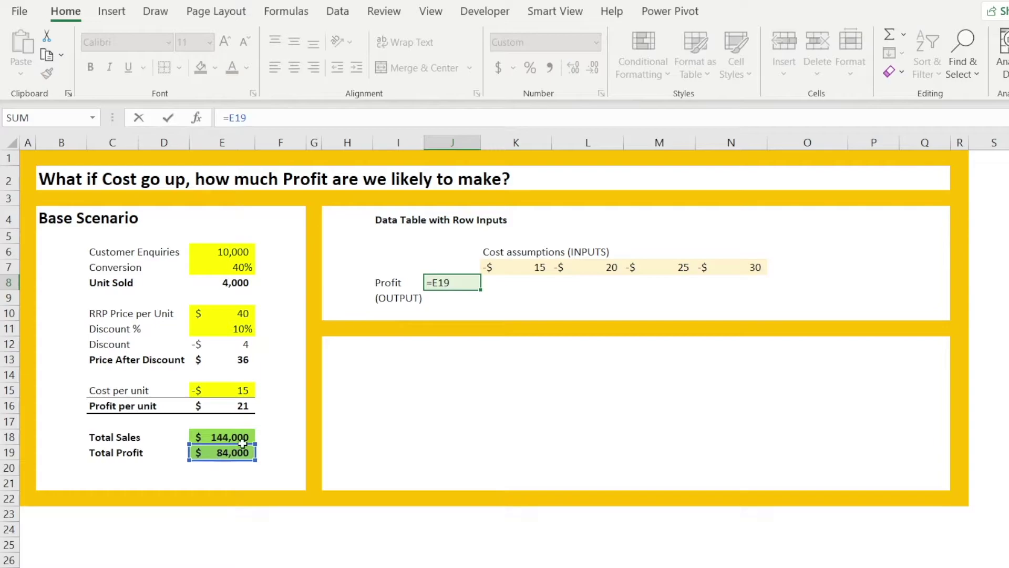
{"action": "key", "text": "ctrl+Return"}
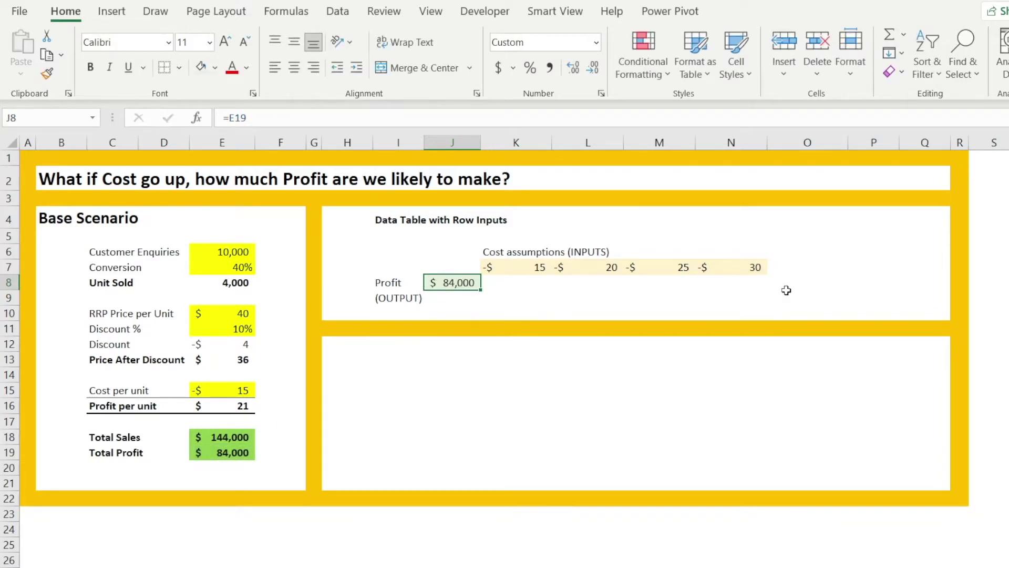
Build a data table on J7:N8 with row input cell $E$15, yielding profits $84,000 to $24,000
{"action": "left_click", "coordinate": [445, 266]}
{"action": "left_click_drag", "start_coordinate": [445, 266], "coordinate": [736, 284]}
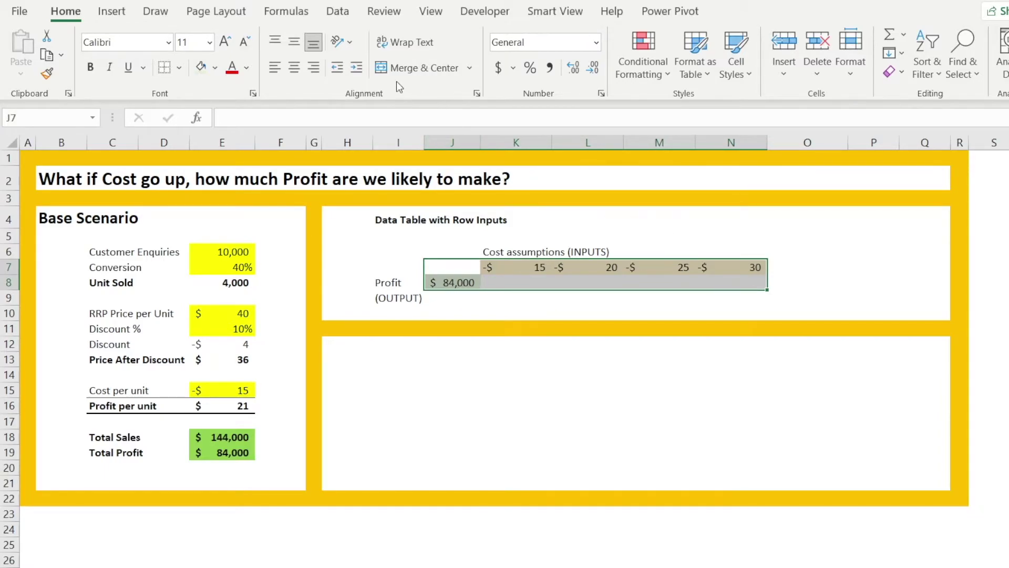
{"action": "left_click", "coordinate": [345, 13]}
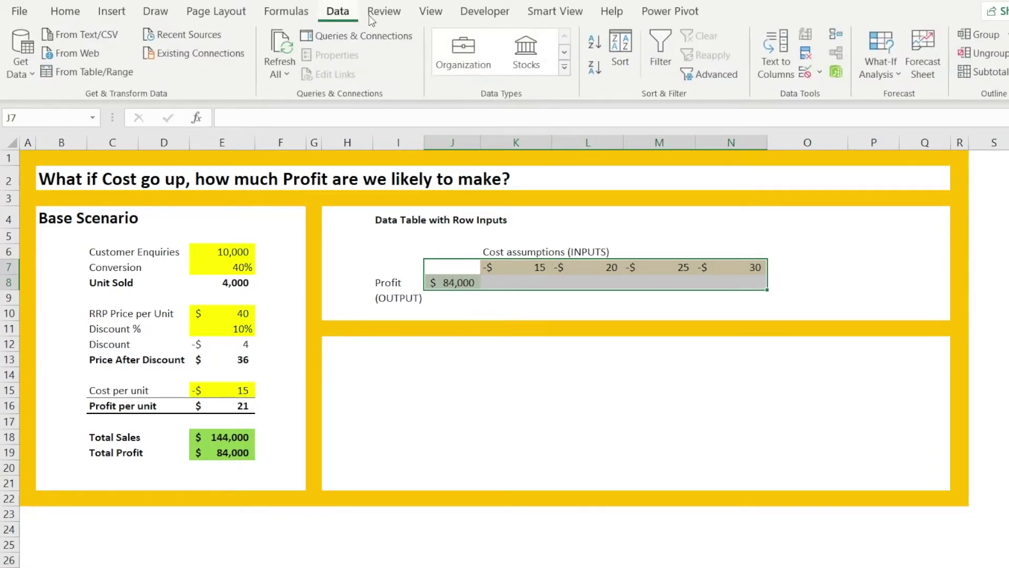
{"action": "left_click", "coordinate": [874, 68]}
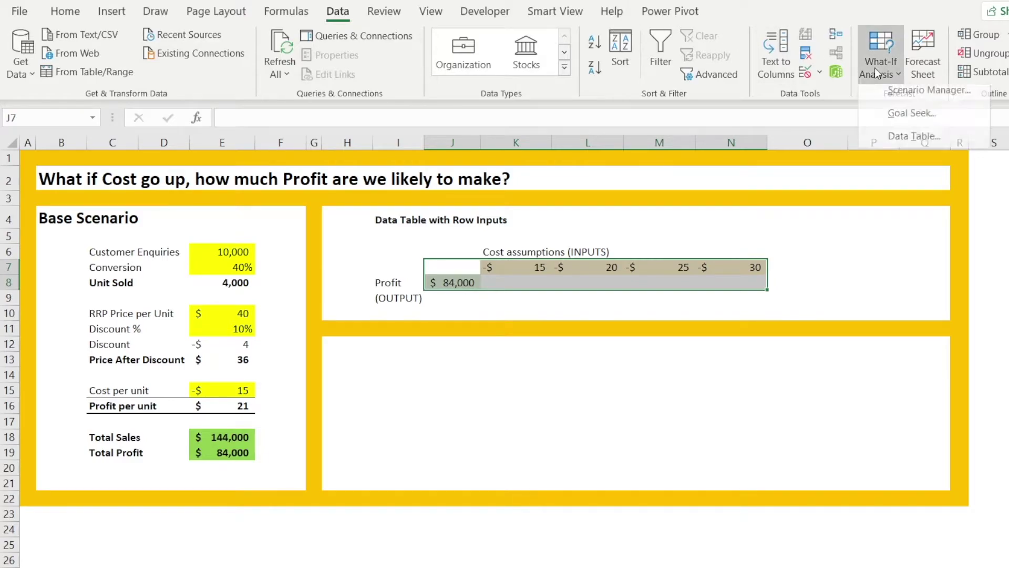
{"action": "left_click", "coordinate": [897, 147]}
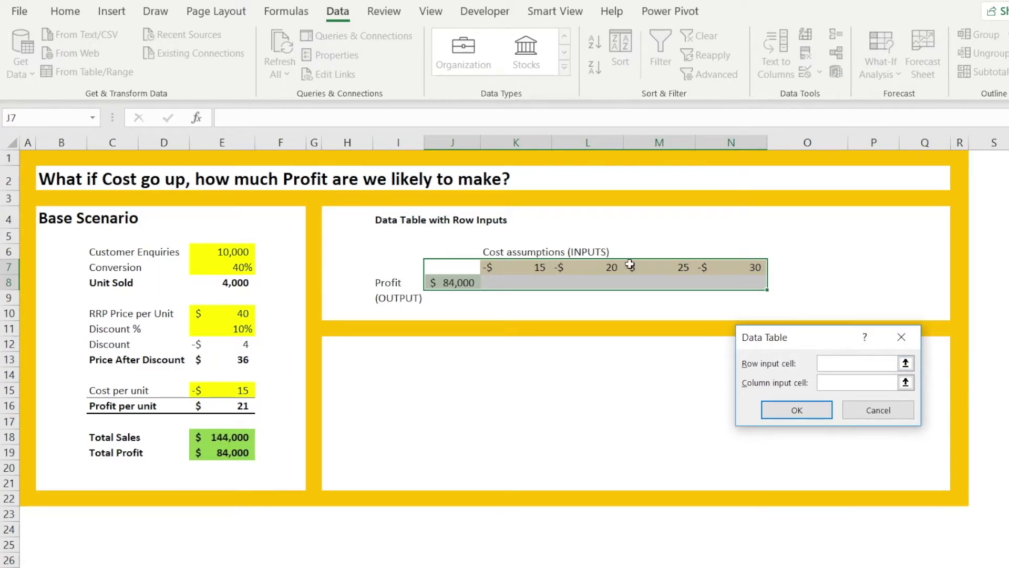
{"action": "left_click", "coordinate": [905, 364]}
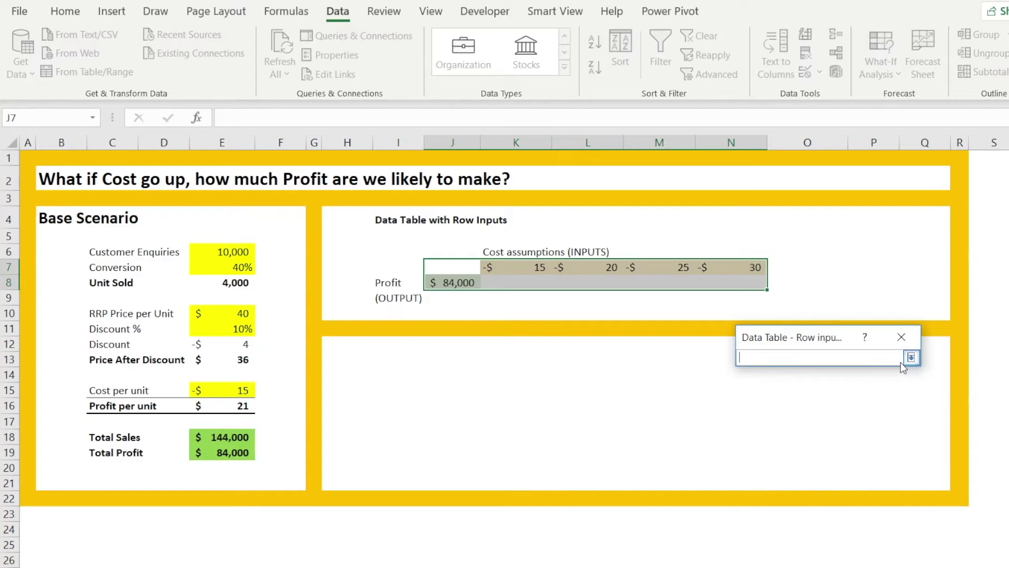
{"action": "left_click", "coordinate": [242, 391]}
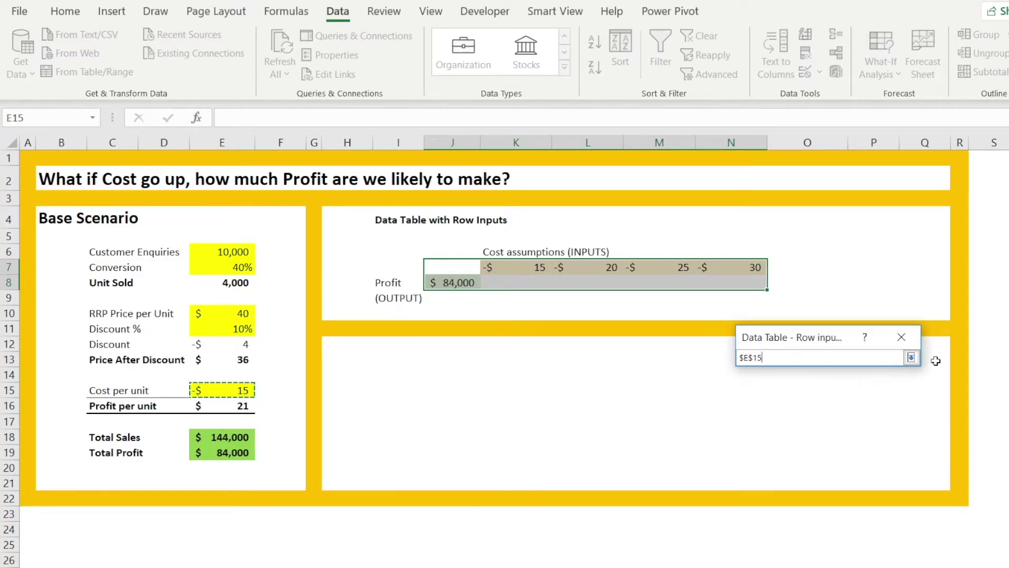
{"action": "left_click", "coordinate": [912, 358]}
{"action": "left_click", "coordinate": [816, 413]}
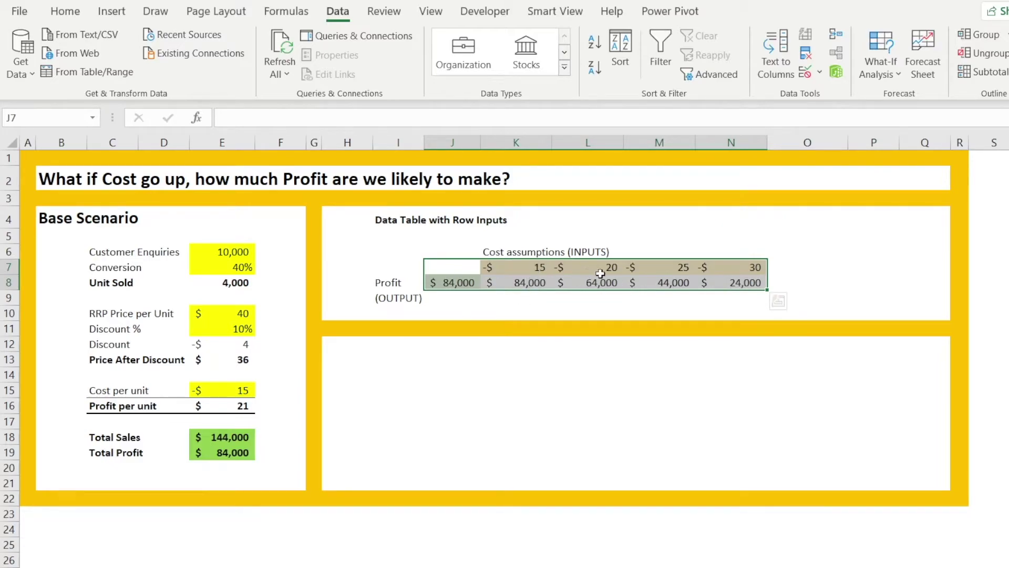
{"action": "left_click", "coordinate": [795, 269]}
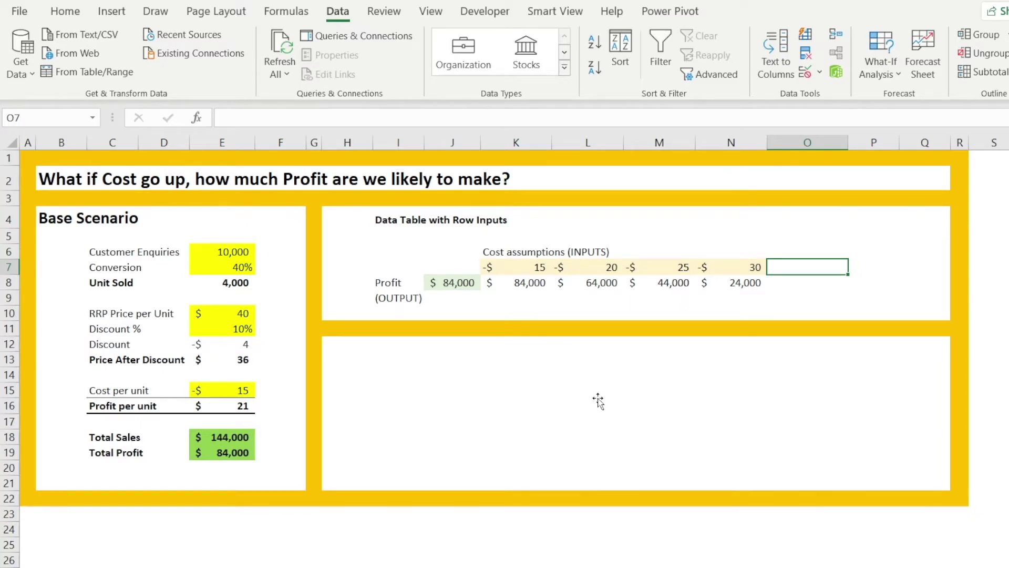
Delete the white rectangle covering the lower panel and review cost inputs K16:K19
{"action": "left_click", "coordinate": [534, 404]}
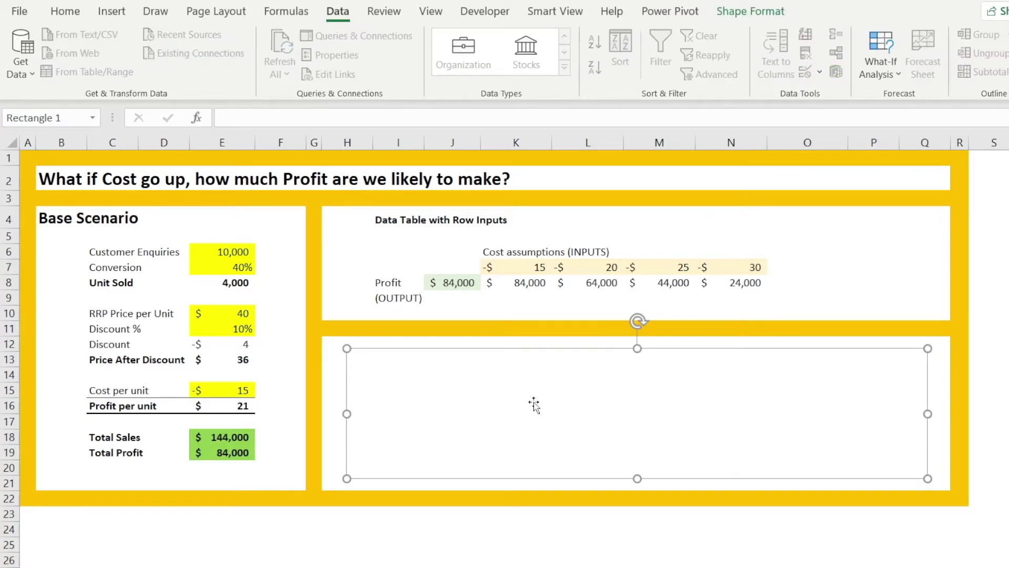
{"action": "key", "text": "Delete"}
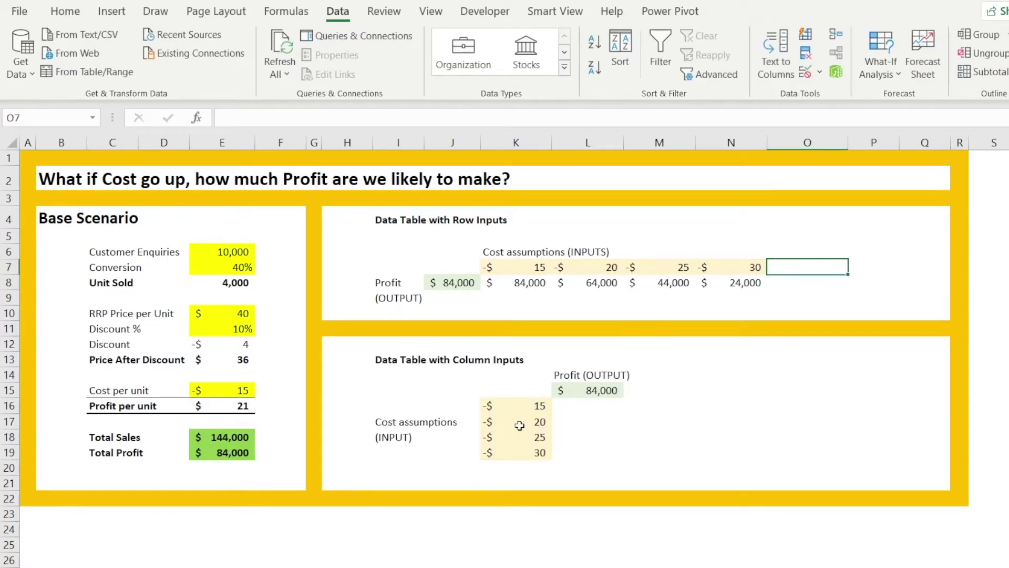
{"action": "left_click", "coordinate": [505, 407]}
{"action": "left_click_drag", "start_coordinate": [506, 410], "coordinate": [491, 450]}
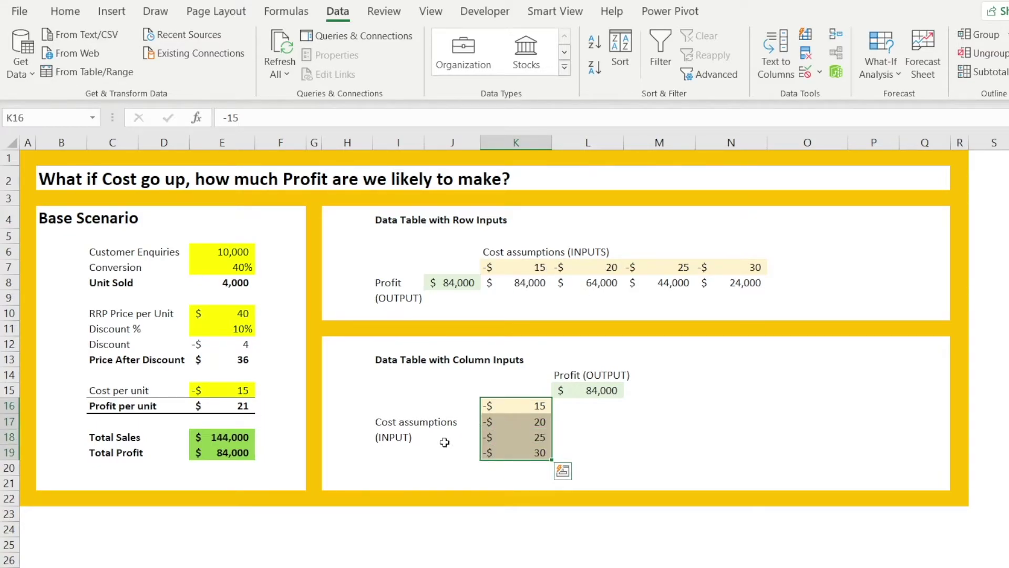
{"action": "left_click", "coordinate": [448, 500]}
{"action": "left_click_drag", "start_coordinate": [500, 405], "coordinate": [495, 453]}
Confirm the Profit (OUTPUT) cell L15 contains =E19, showing $84,000
{"action": "left_click", "coordinate": [566, 392]}
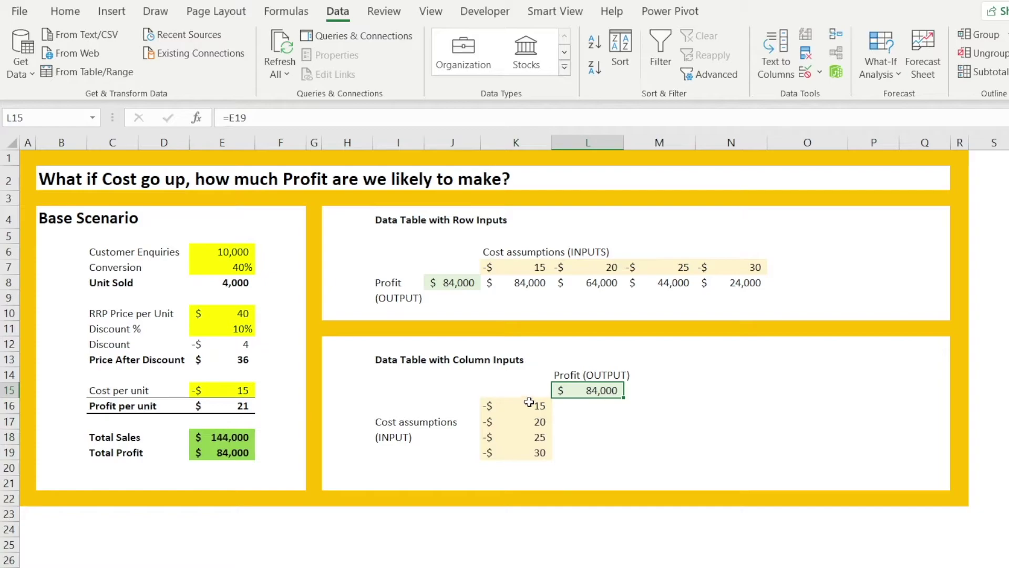
{"action": "double_click", "coordinate": [583, 392]}
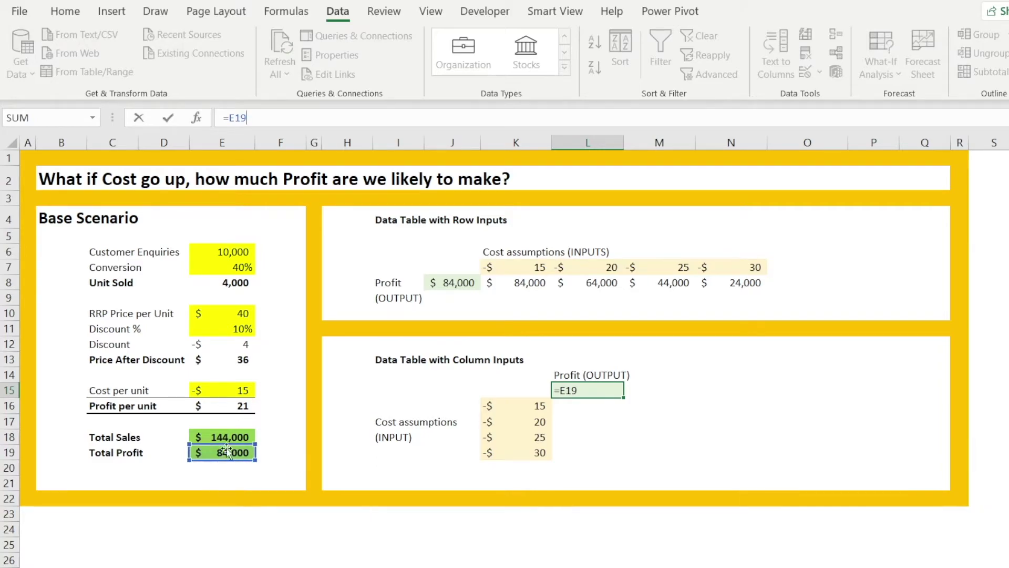
{"action": "key", "text": "ctrl+Return"}
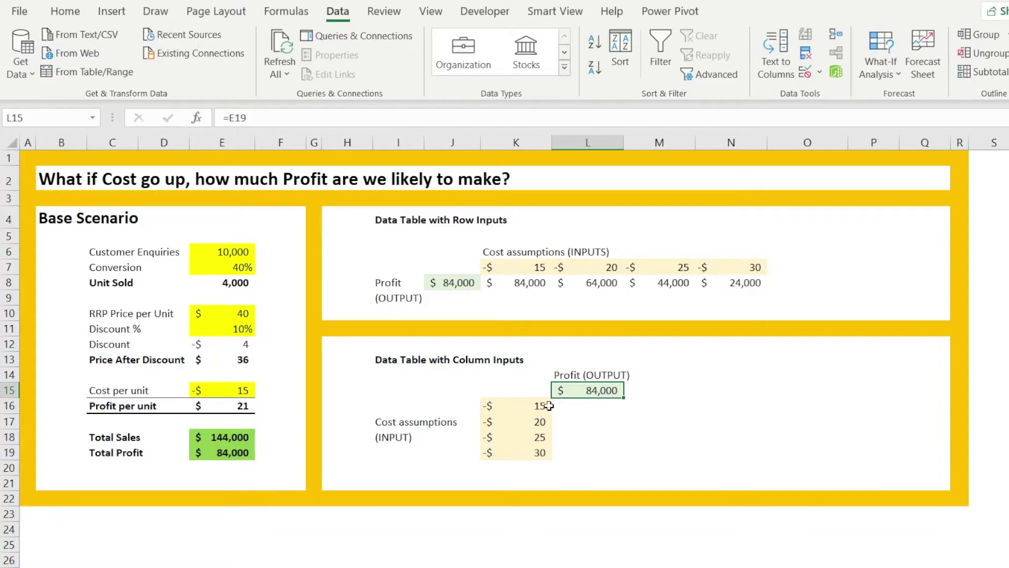
Build a data table on K15:L19 with column input cell $E$15 (Cost per unit)
{"action": "left_click_drag", "start_coordinate": [520, 392], "coordinate": [581, 449]}
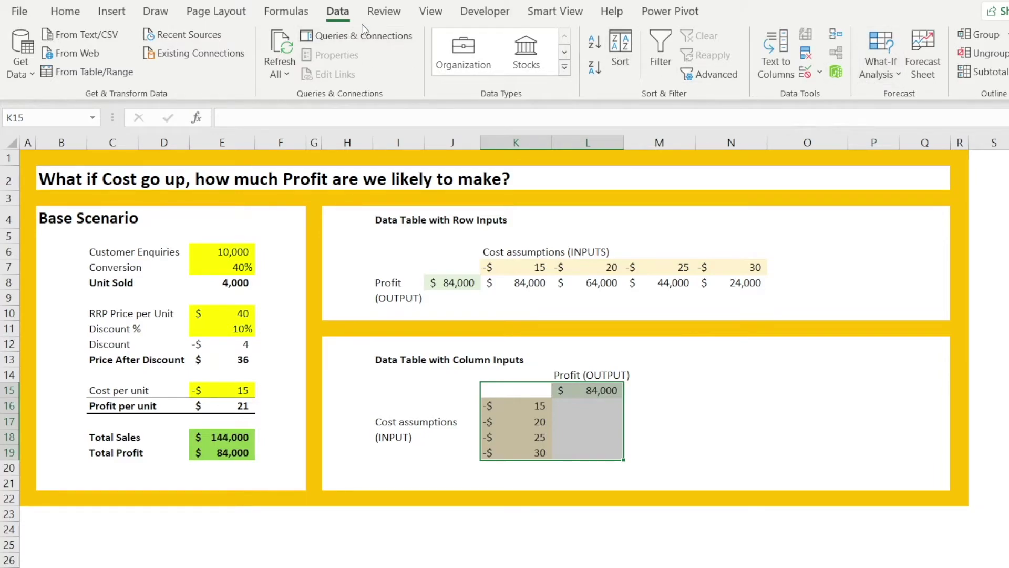
{"action": "left_click", "coordinate": [874, 72]}
{"action": "left_click", "coordinate": [894, 142]}
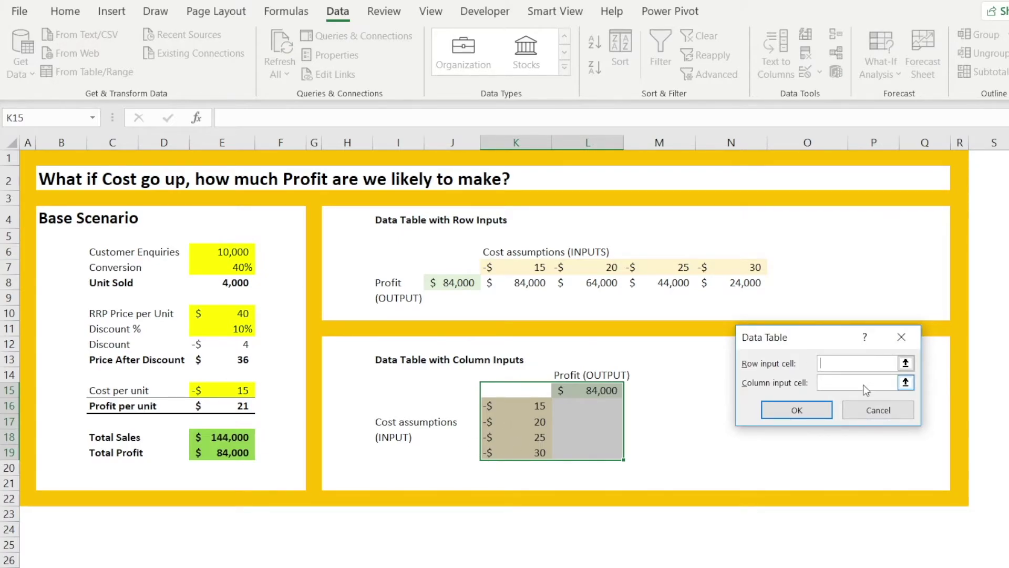
{"action": "left_click", "coordinate": [906, 383]}
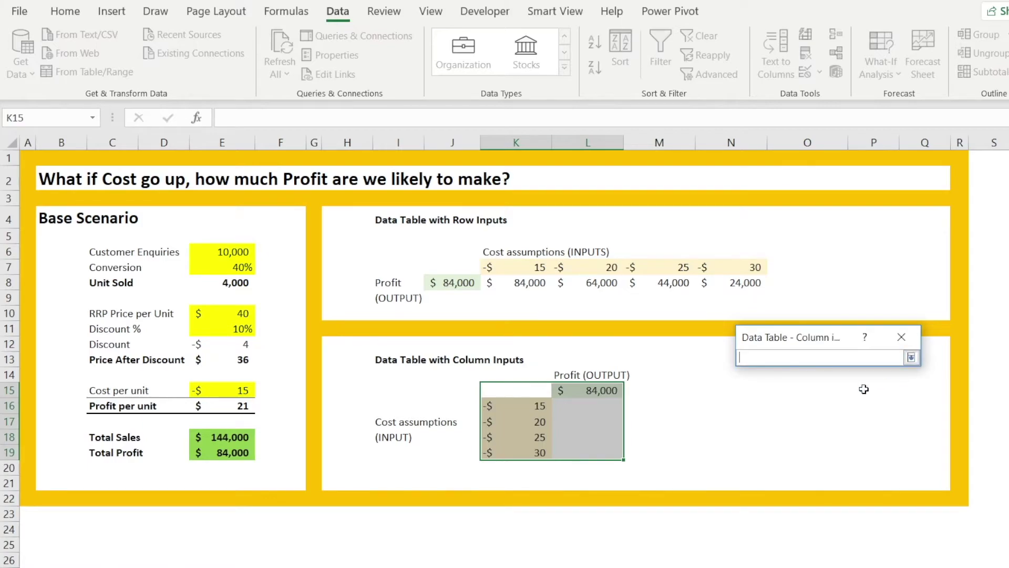
{"action": "left_click", "coordinate": [242, 389]}
{"action": "left_click", "coordinate": [911, 357]}
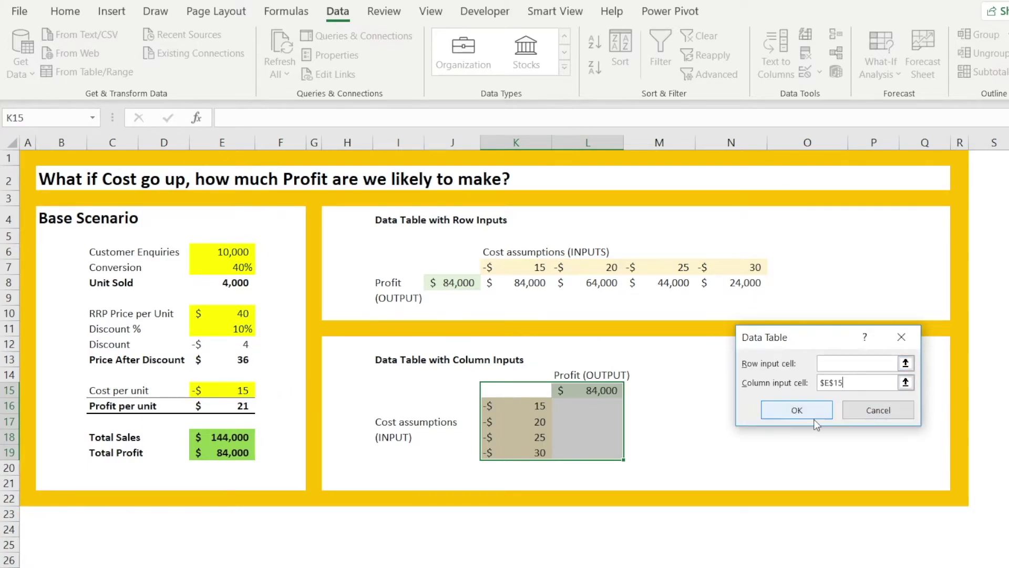
{"action": "left_click", "coordinate": [797, 410]}
{"action": "left_click", "coordinate": [793, 406]}
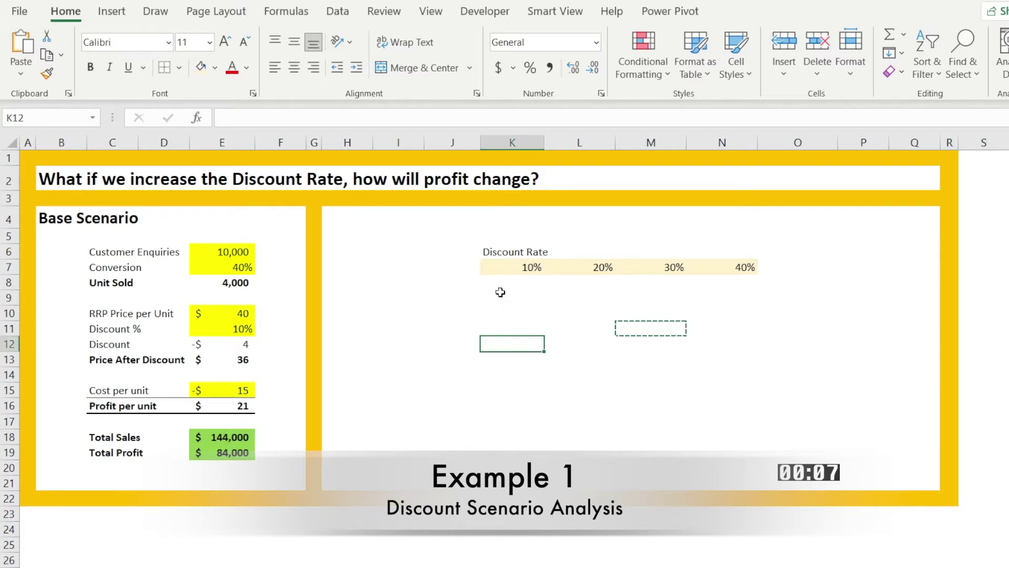
Enter =E19 in J8 beside the 10%–40% discount rates, then select J7:N8
{"action": "left_click_drag", "start_coordinate": [498, 252], "coordinate": [756, 268]}
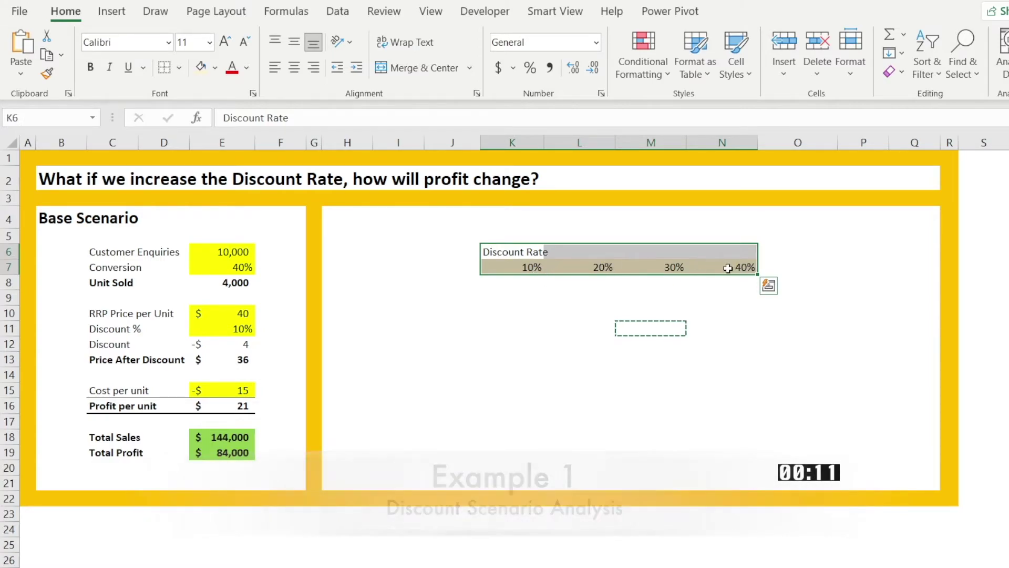
{"action": "left_click", "coordinate": [456, 284]}
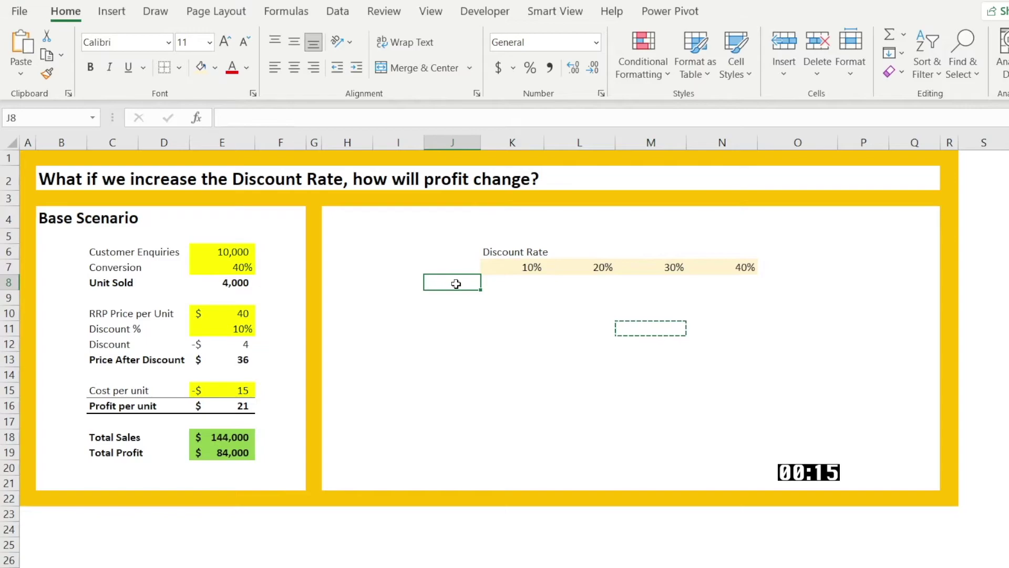
{"action": "type", "text": "="}
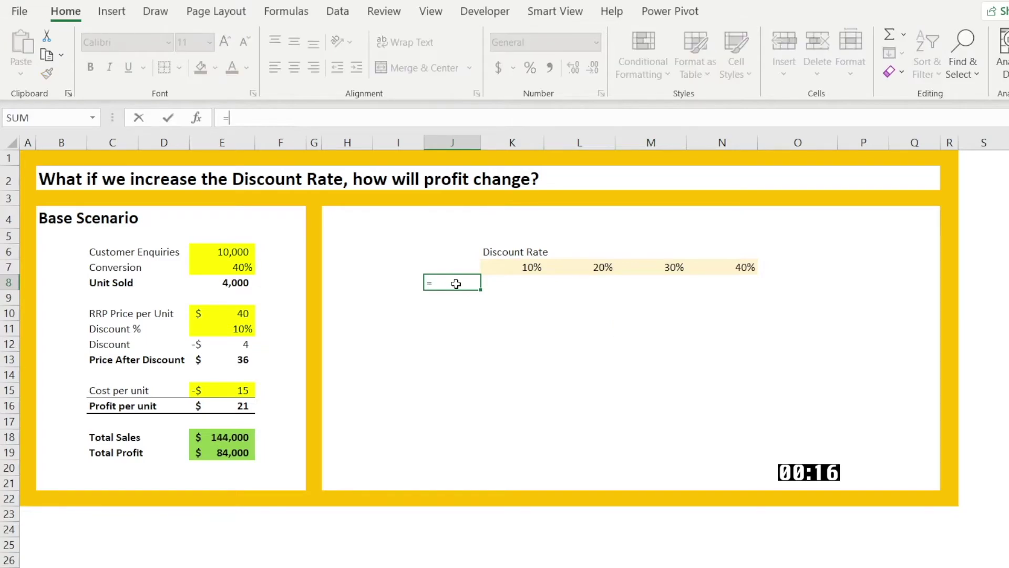
{"action": "left_click", "coordinate": [229, 455]}
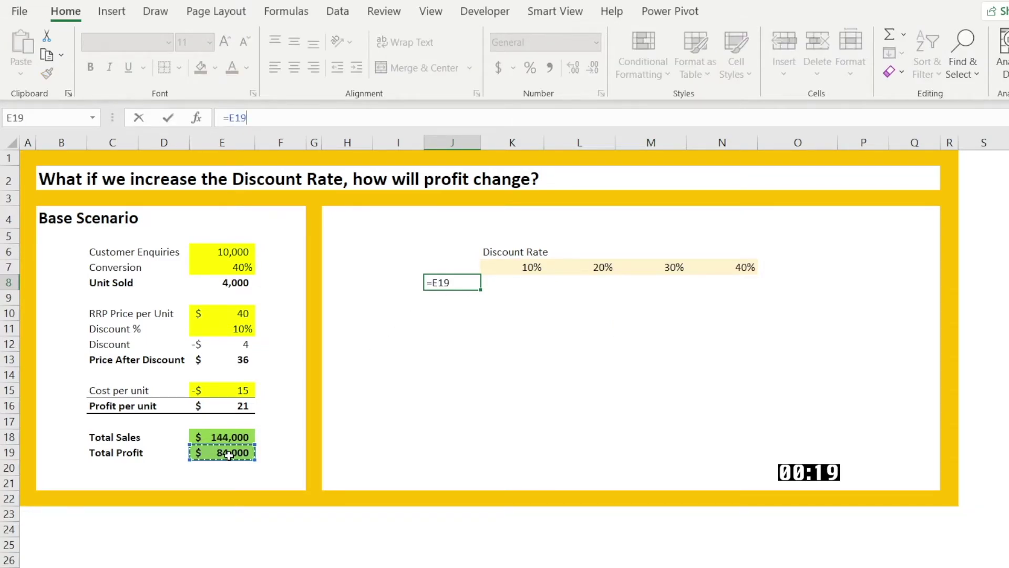
{"action": "key", "text": "Return"}
{"action": "left_click_drag", "start_coordinate": [453, 267], "coordinate": [739, 284]}
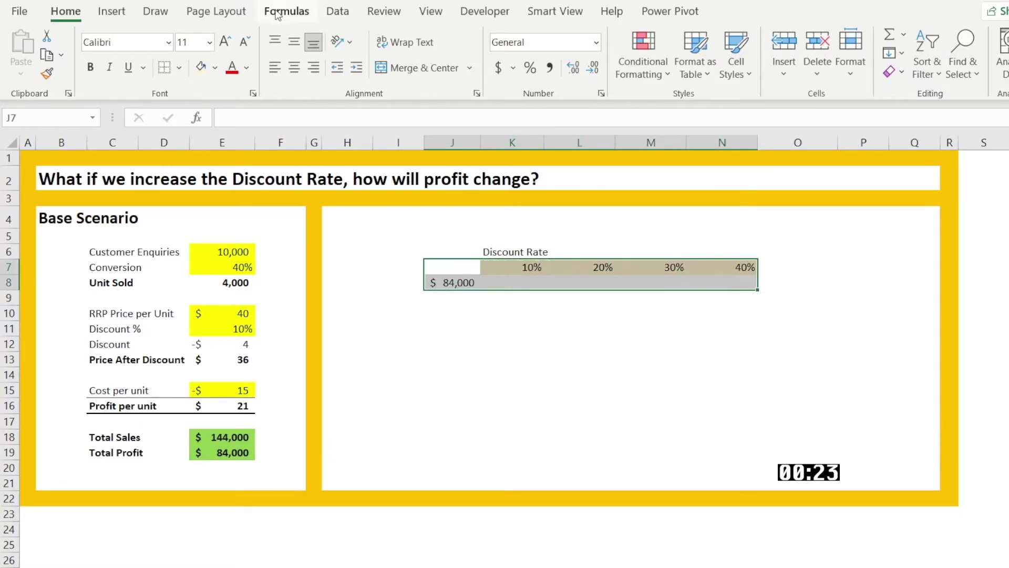
Build a data table from J7:N8 using Discount % cell E11 as the row input
{"action": "left_click", "coordinate": [337, 12]}
{"action": "left_click", "coordinate": [881, 62]}
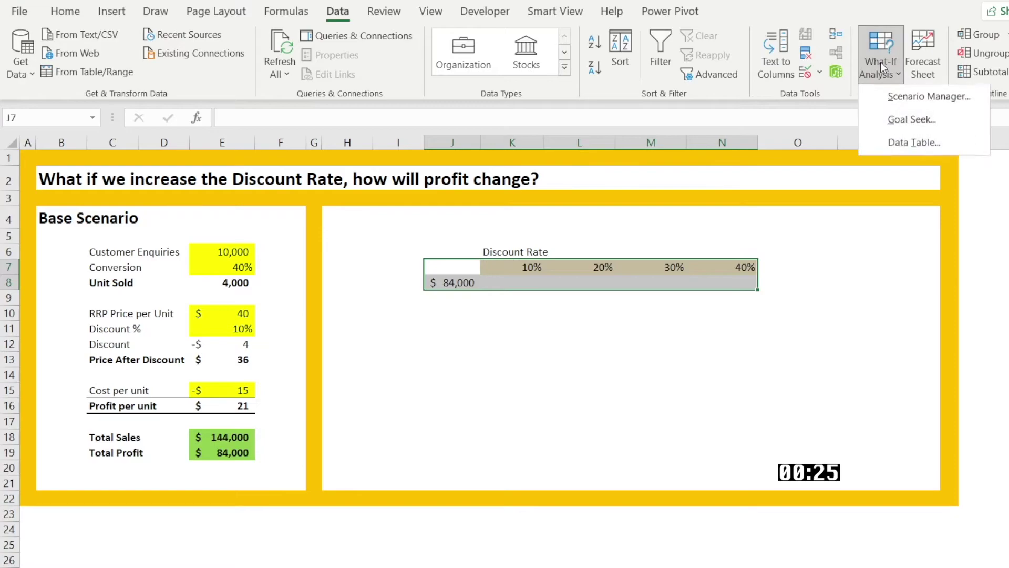
{"action": "left_click", "coordinate": [916, 148]}
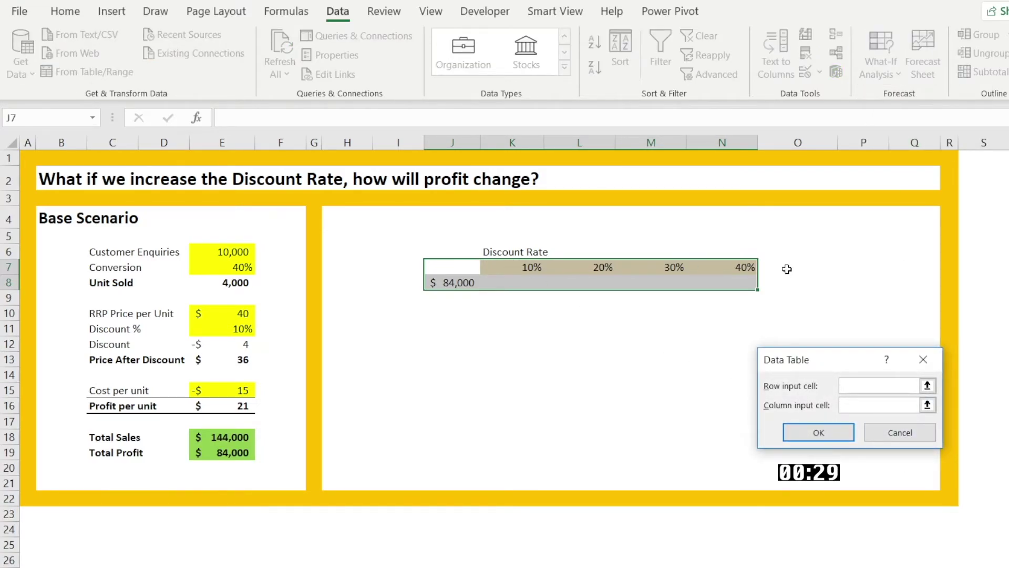
{"action": "left_click", "coordinate": [927, 385]}
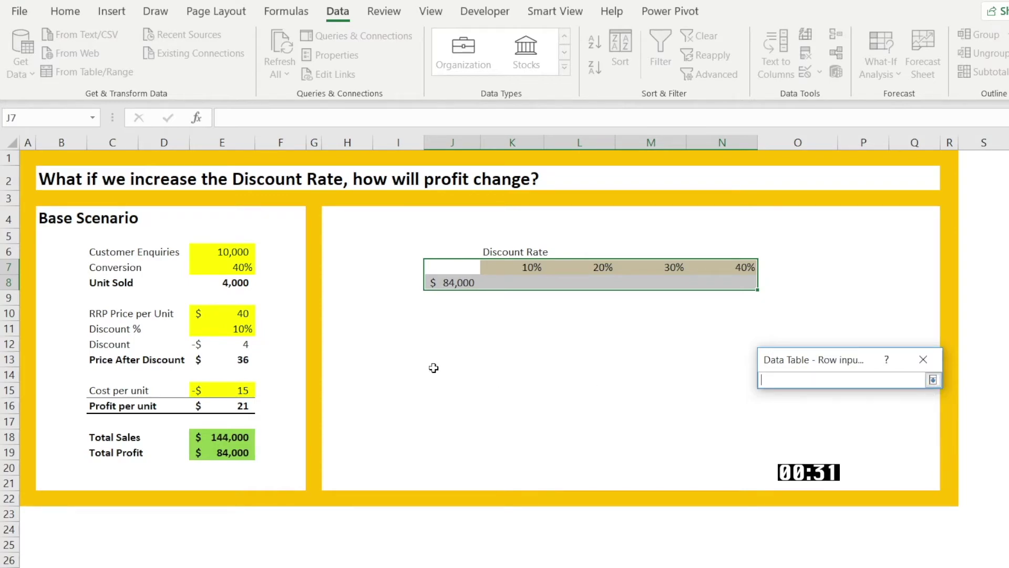
{"action": "left_click", "coordinate": [225, 327]}
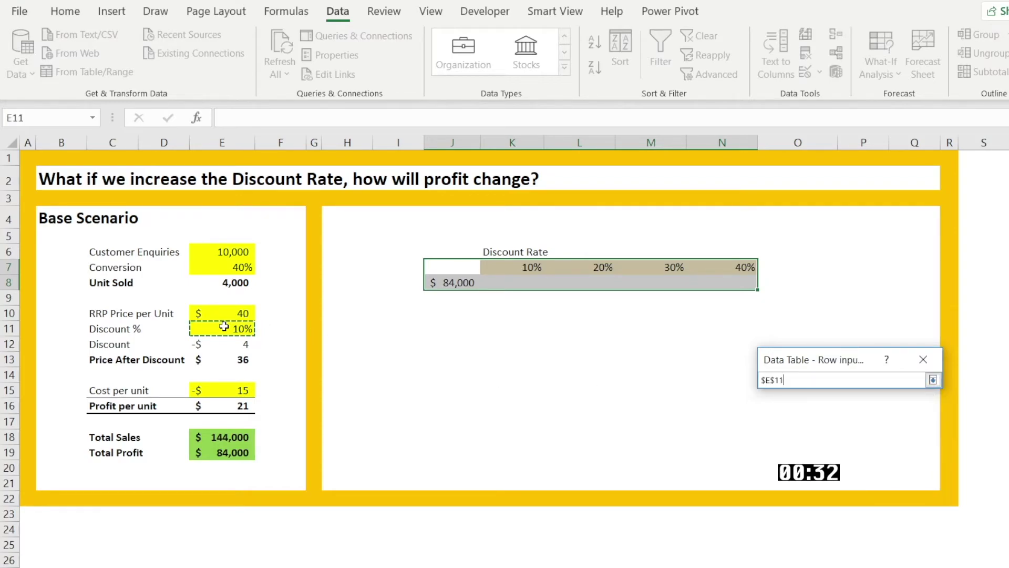
{"action": "left_click", "coordinate": [936, 379]}
{"action": "left_click", "coordinate": [826, 434]}
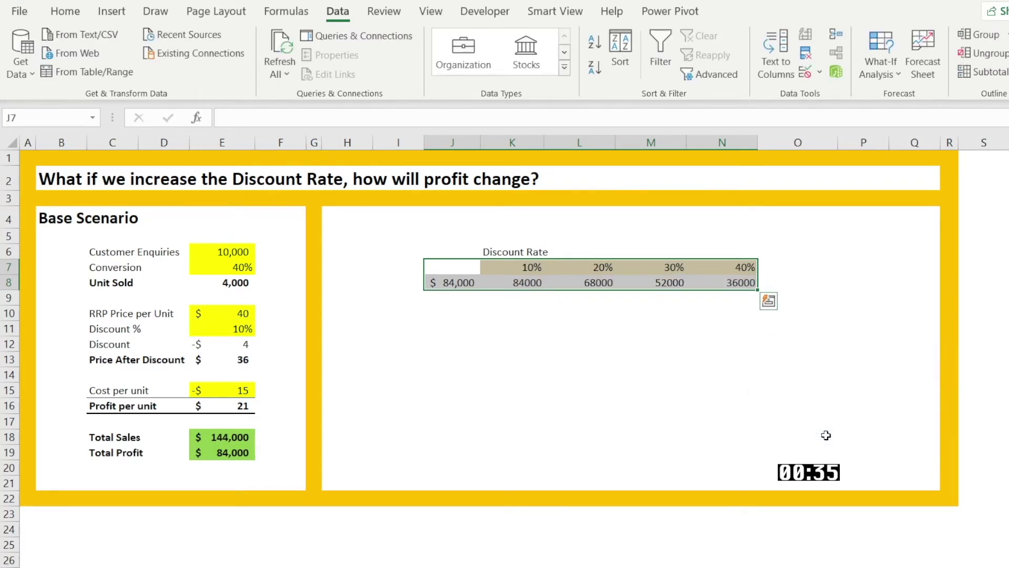
Format K8:N8 as Accounting with no decimals and label I8 'Profit'
{"action": "left_click_drag", "start_coordinate": [518, 282], "coordinate": [724, 276]}
{"action": "left_click", "coordinate": [65, 11]}
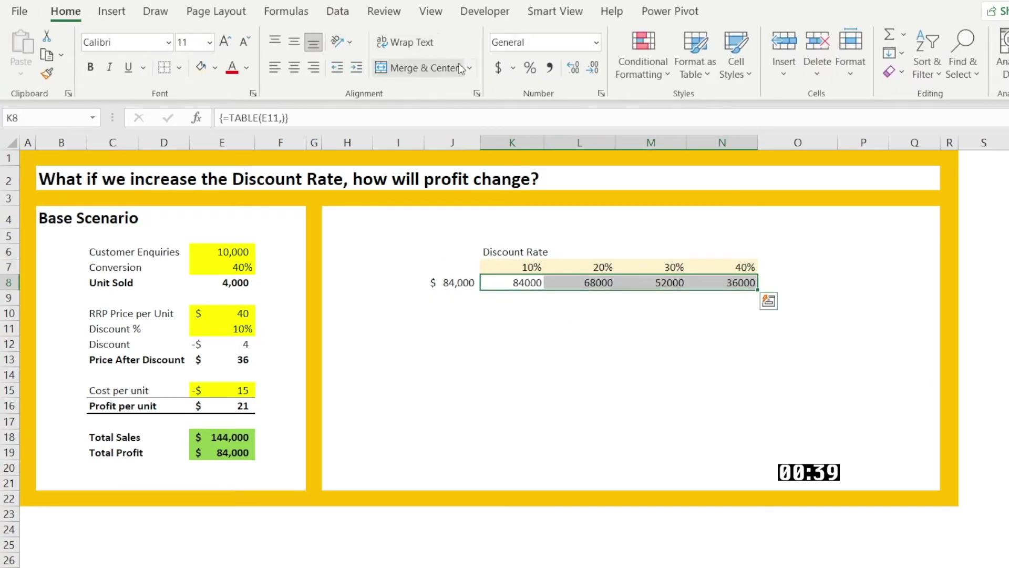
{"action": "left_click", "coordinate": [498, 67]}
{"action": "left_click", "coordinate": [594, 68]}
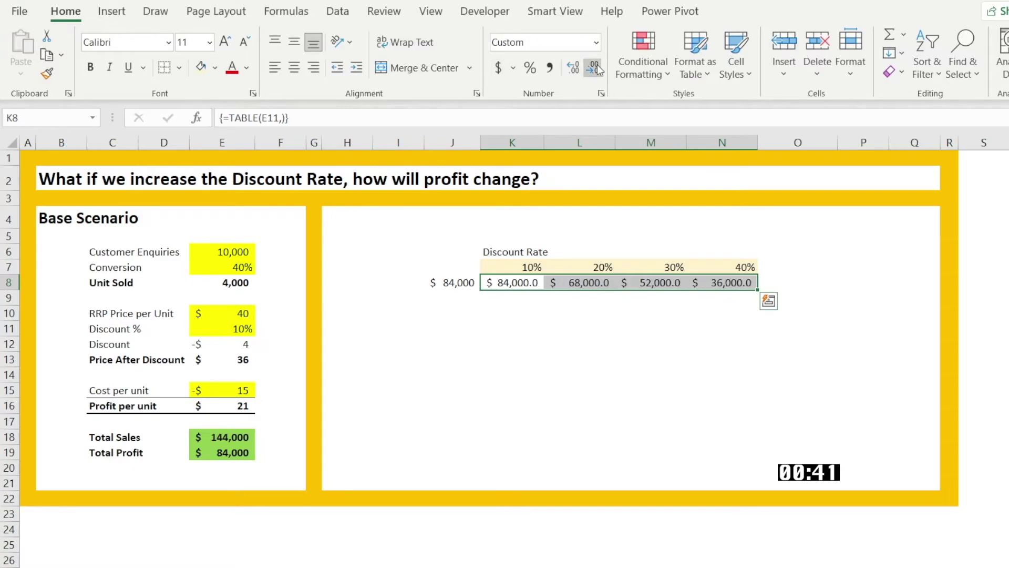
{"action": "left_click", "coordinate": [594, 68]}
{"action": "left_click", "coordinate": [396, 284]}
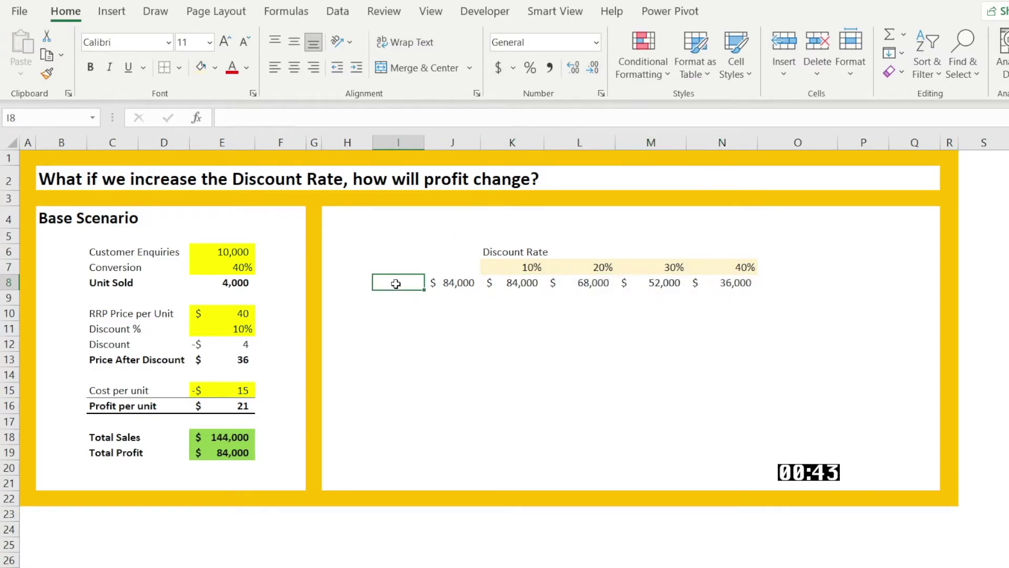
{"action": "type", "text": "Profit change?"}
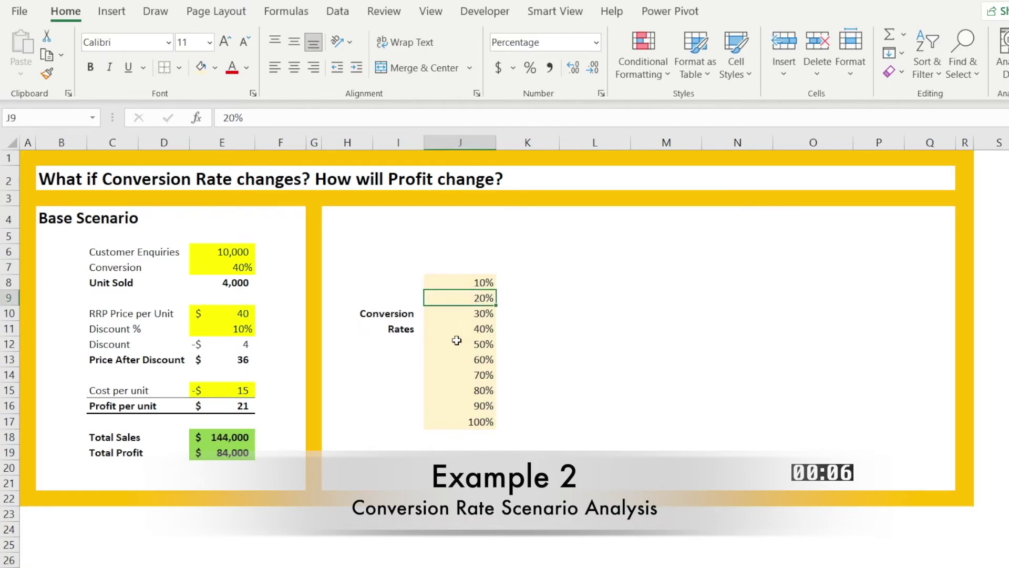
Enter =E19 in K7 above the 10%–100% conversion rates
{"action": "left_click", "coordinate": [471, 282]}
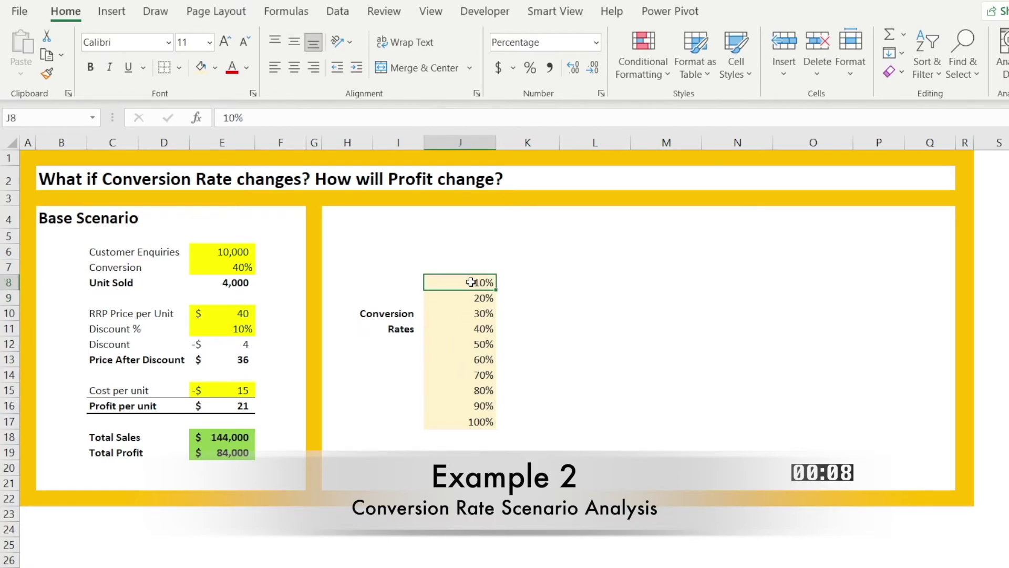
{"action": "left_click_drag", "start_coordinate": [471, 282], "coordinate": [473, 423]}
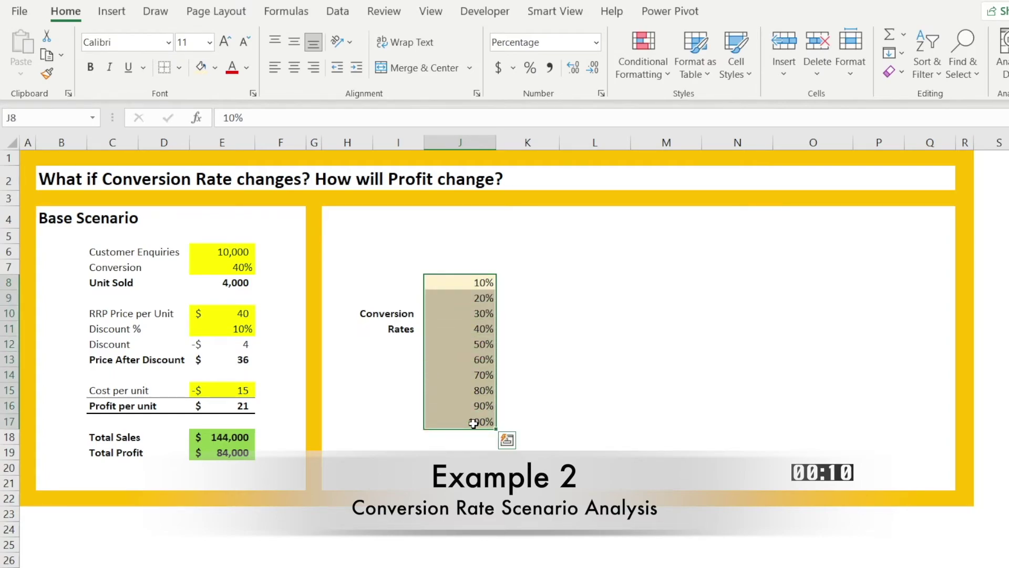
{"action": "left_click", "coordinate": [523, 267]}
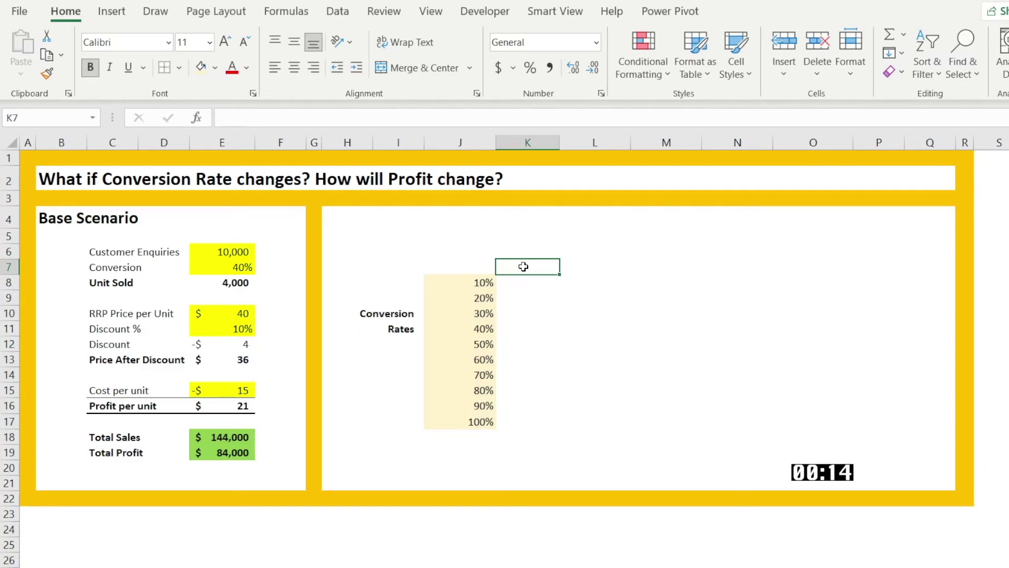
{"action": "type", "text": "="}
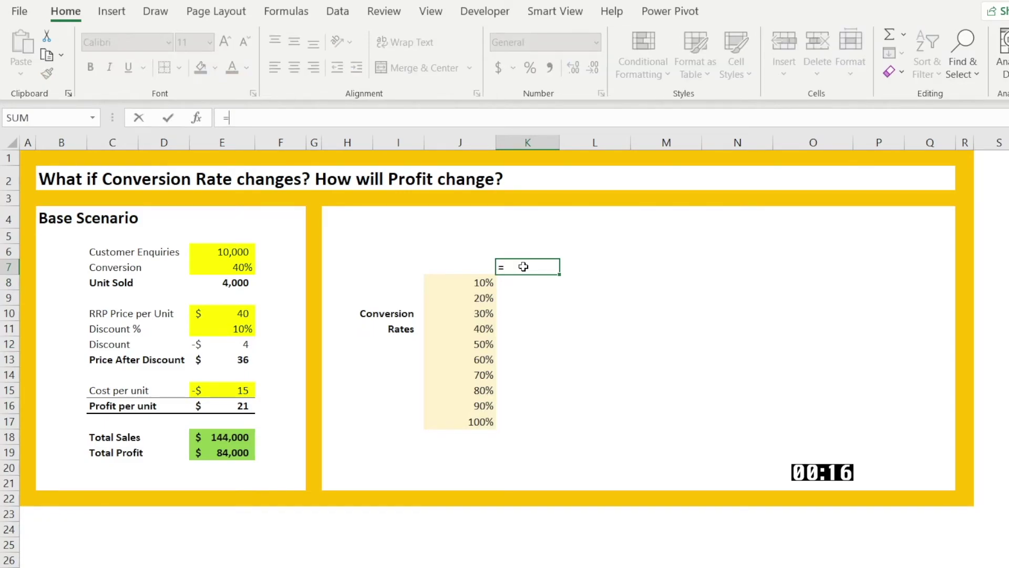
{"action": "left_click", "coordinate": [235, 455]}
{"action": "key", "text": "Return"}
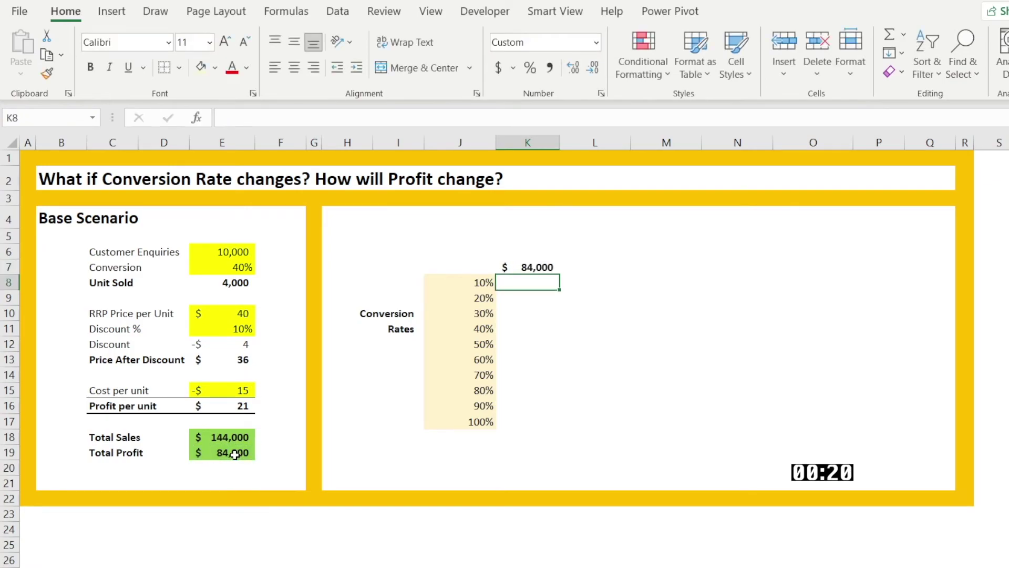
Give cell K7 a green fill
{"action": "left_click", "coordinate": [543, 268]}
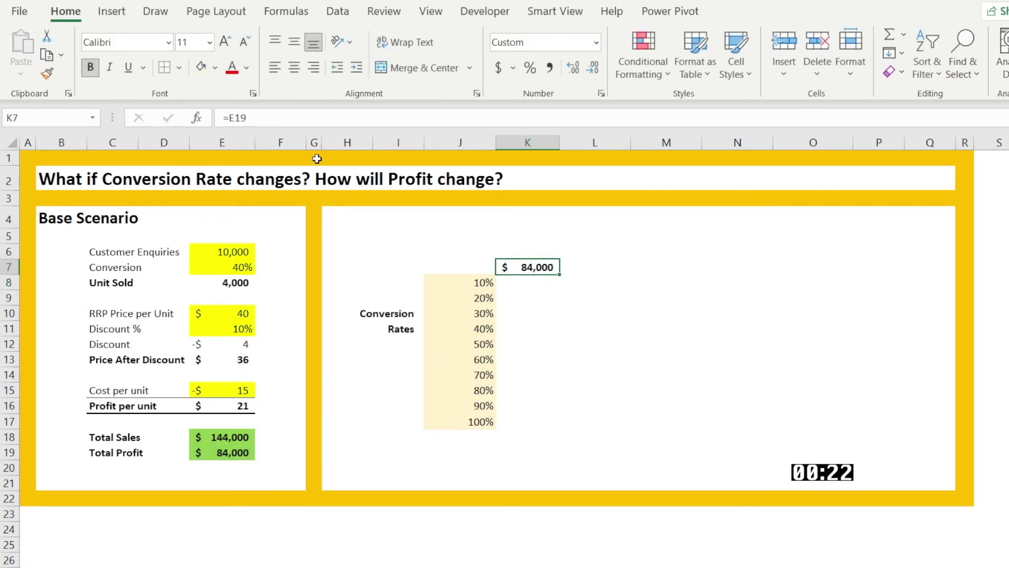
{"action": "left_click", "coordinate": [215, 67]}
{"action": "left_click", "coordinate": [246, 216]}
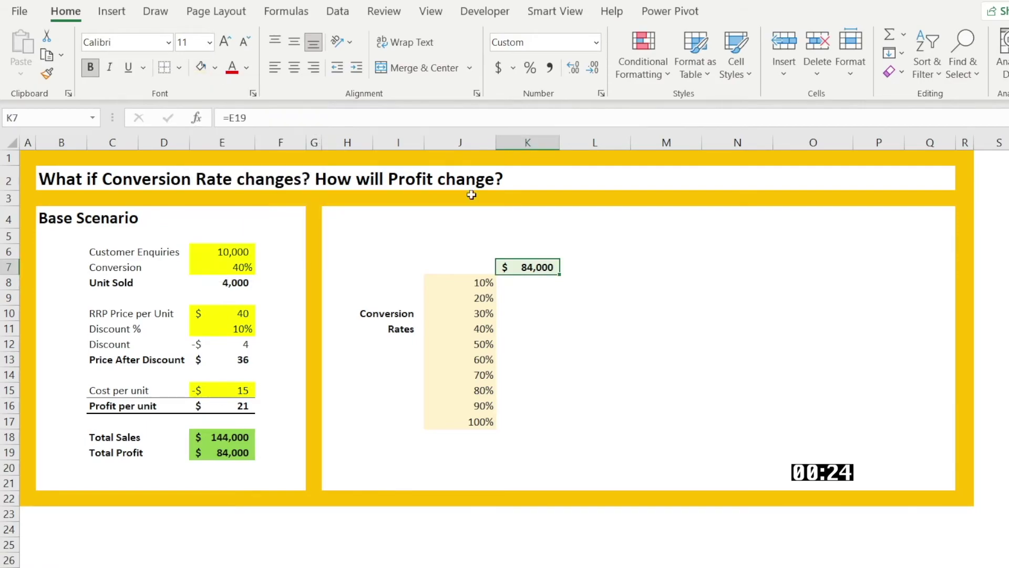
Build a data table on J7:K17 with Conversion cell E7 as the column input
{"action": "left_click", "coordinate": [528, 284]}
{"action": "left_click_drag", "start_coordinate": [460, 267], "coordinate": [523, 417]}
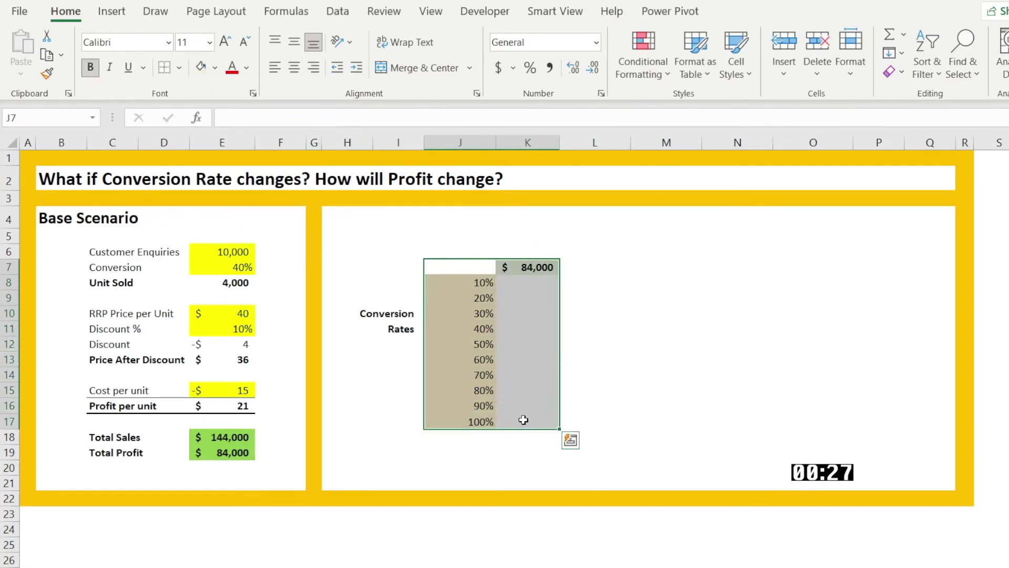
{"action": "left_click", "coordinate": [347, 15]}
{"action": "left_click", "coordinate": [873, 70]}
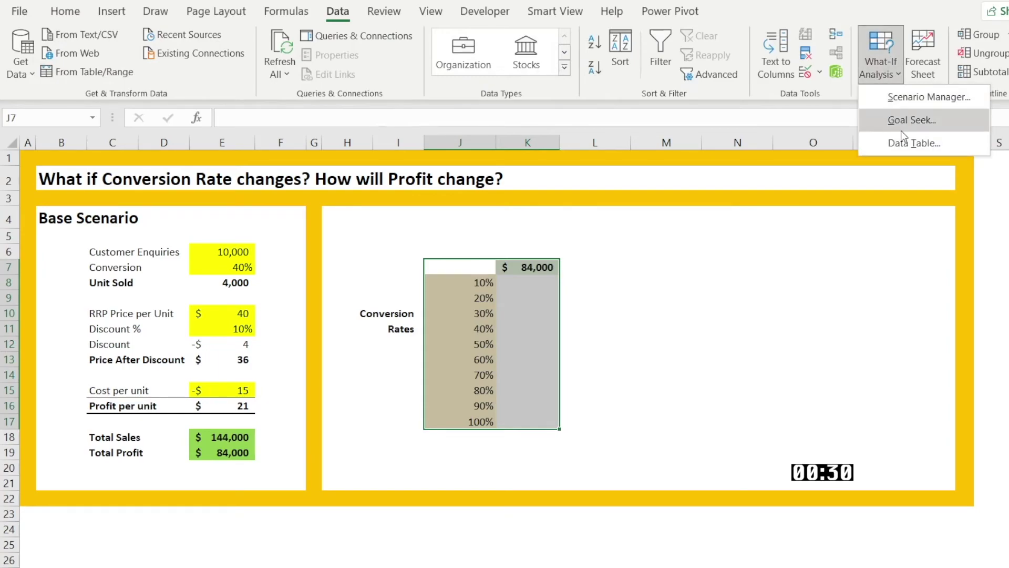
{"action": "left_click", "coordinate": [901, 144]}
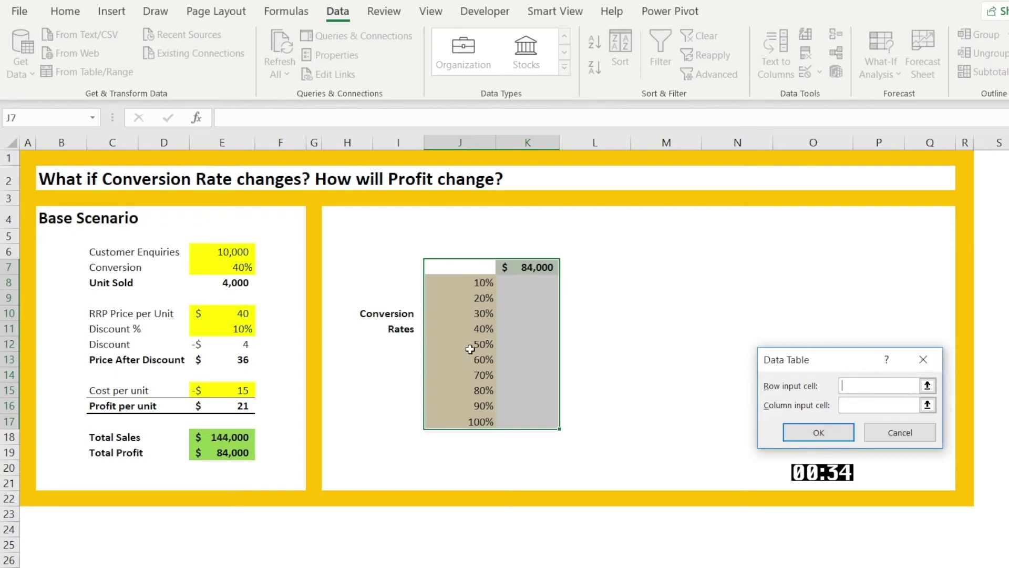
{"action": "left_click", "coordinate": [925, 406]}
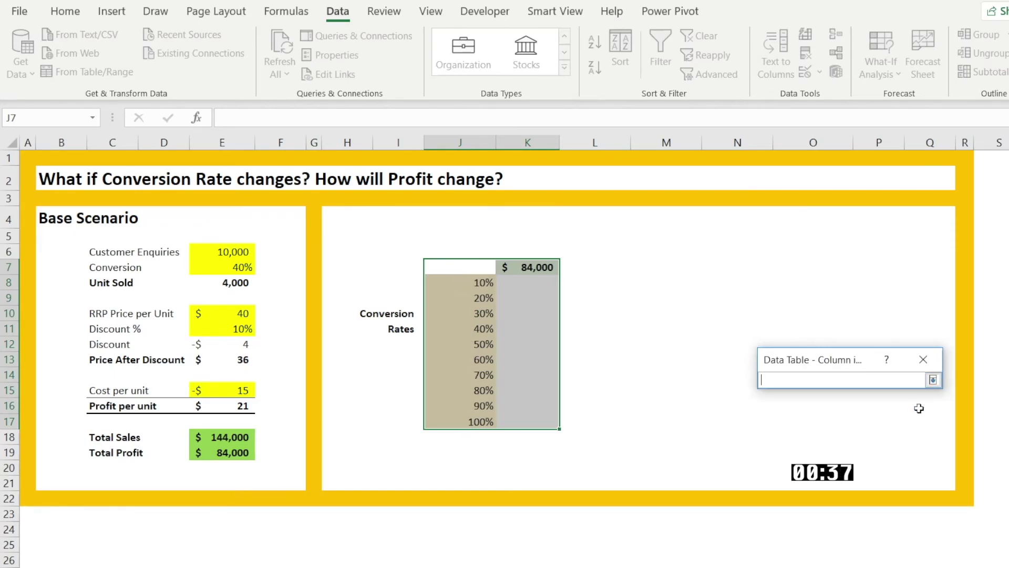
{"action": "left_click", "coordinate": [239, 266]}
{"action": "left_click", "coordinate": [933, 379]}
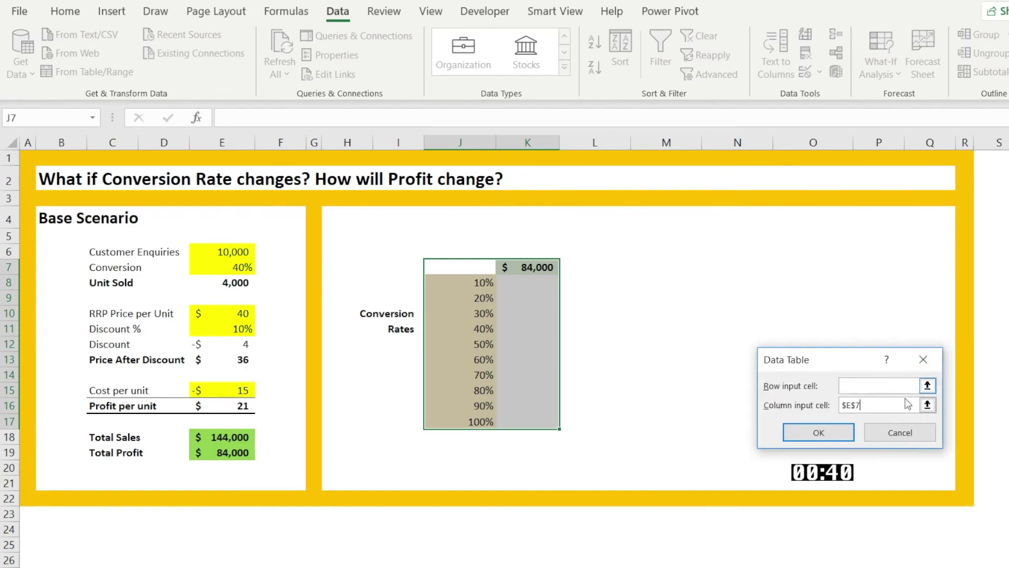
{"action": "left_click", "coordinate": [820, 439]}
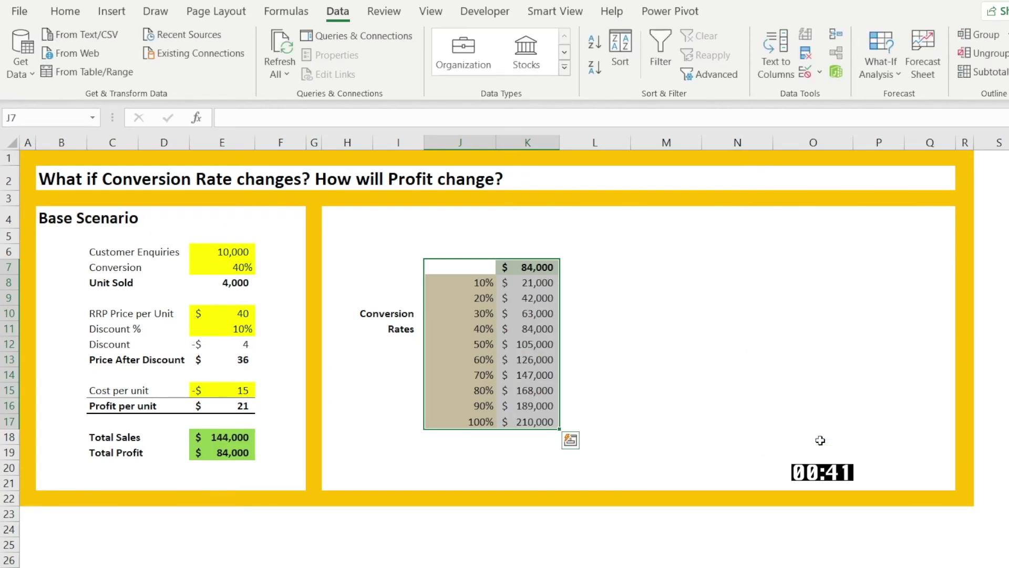
{"action": "left_click", "coordinate": [598, 335]}
{"action": "left_click_drag", "start_coordinate": [528, 282], "coordinate": [544, 415]}
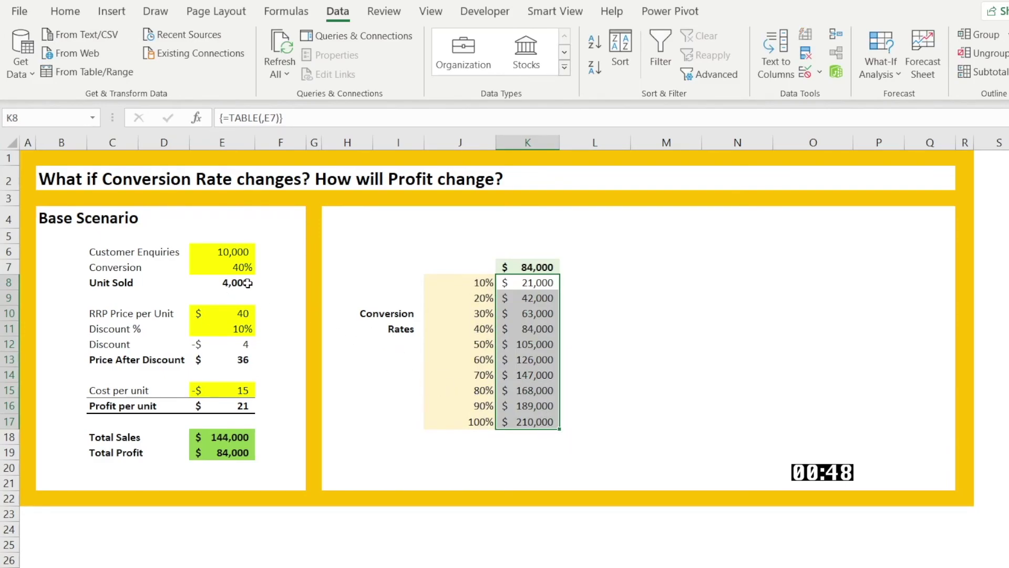
Set Conversion in E7 to 90% and check Total Profit reads $189,000
{"action": "left_click", "coordinate": [240, 270]}
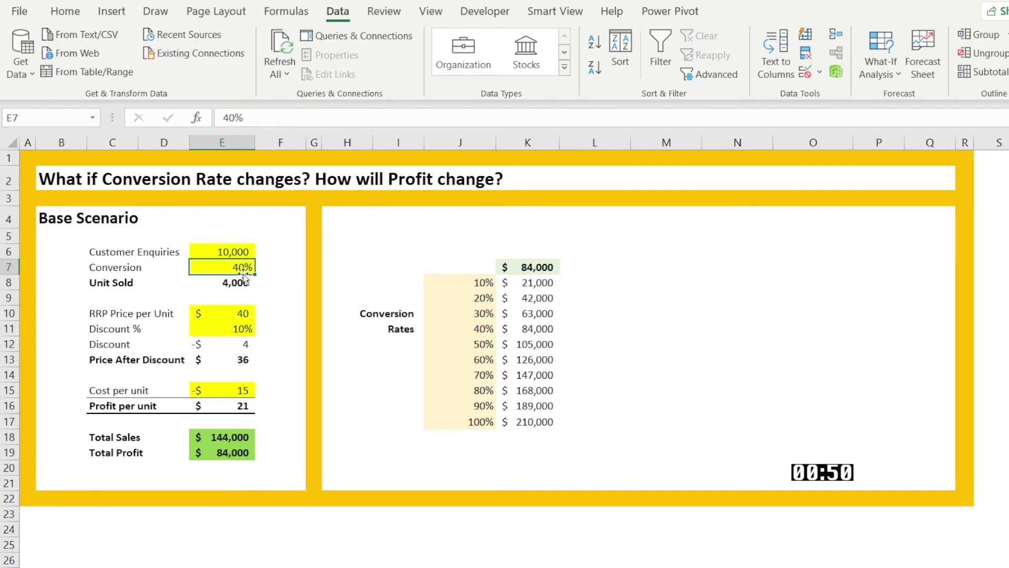
{"action": "type", "text": "90"}
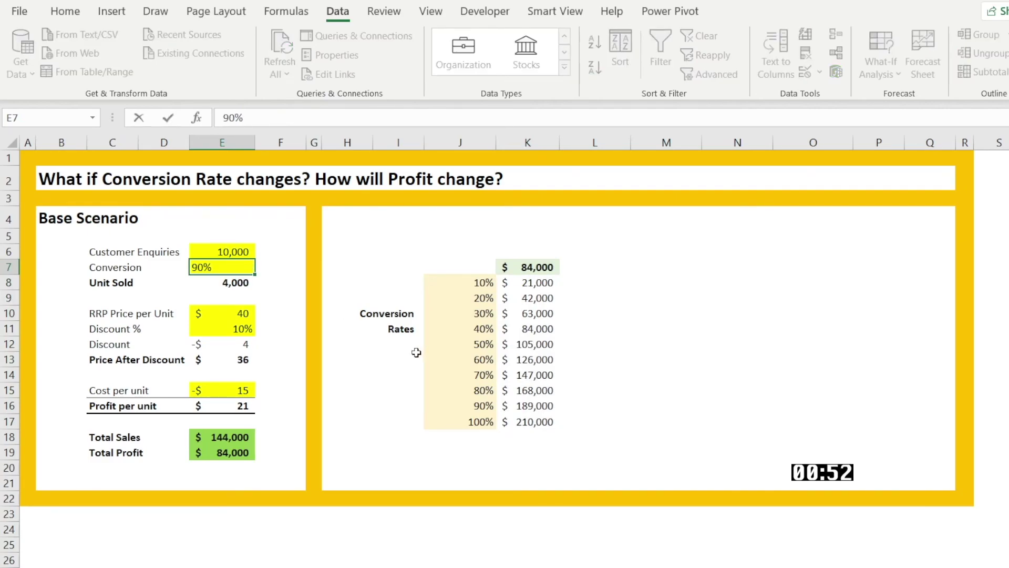
{"action": "key", "text": "Return"}
{"action": "left_click", "coordinate": [234, 451]}
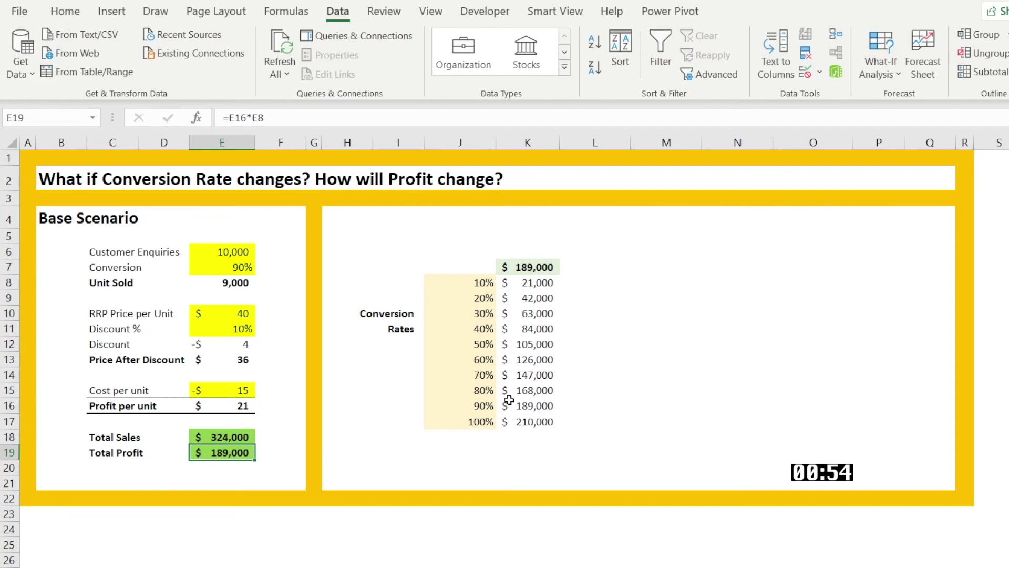